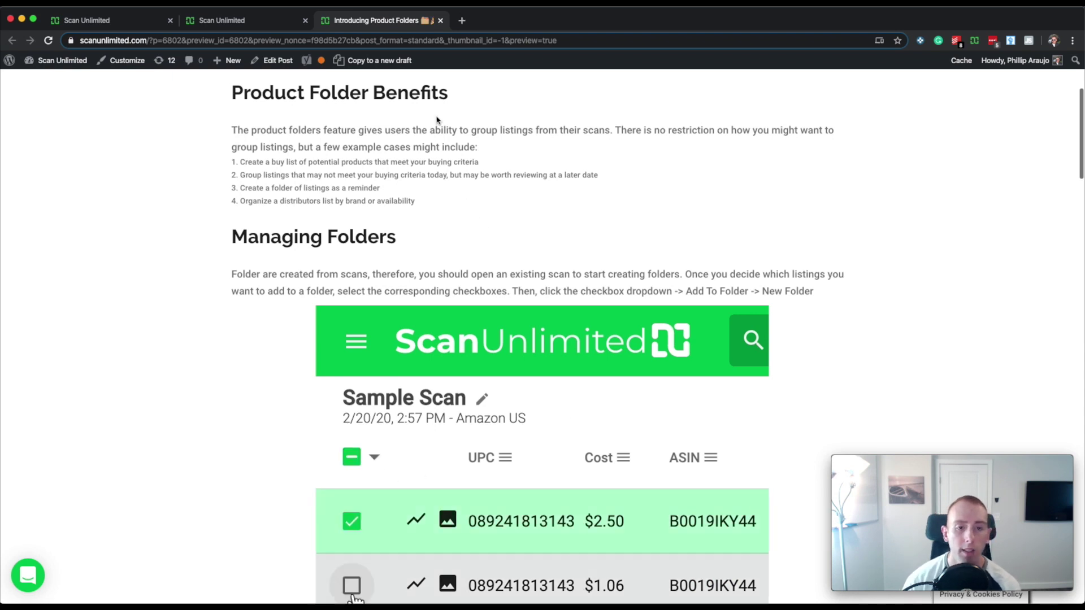
Detach the blog post into its own window and show the empty Product Folders list
drag(406, 27, 204, 267)
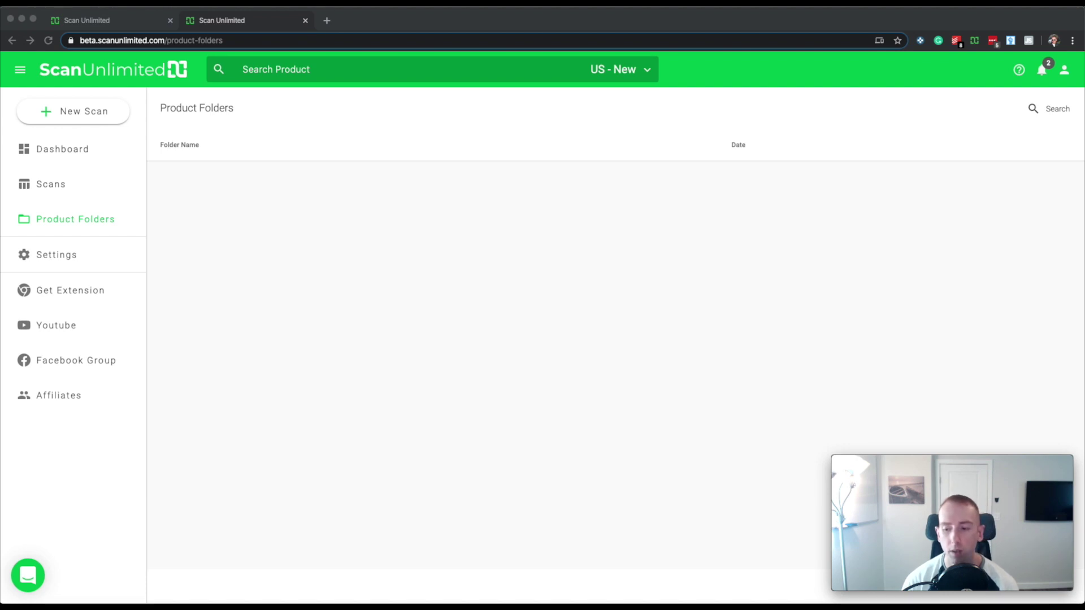
click(218, 290)
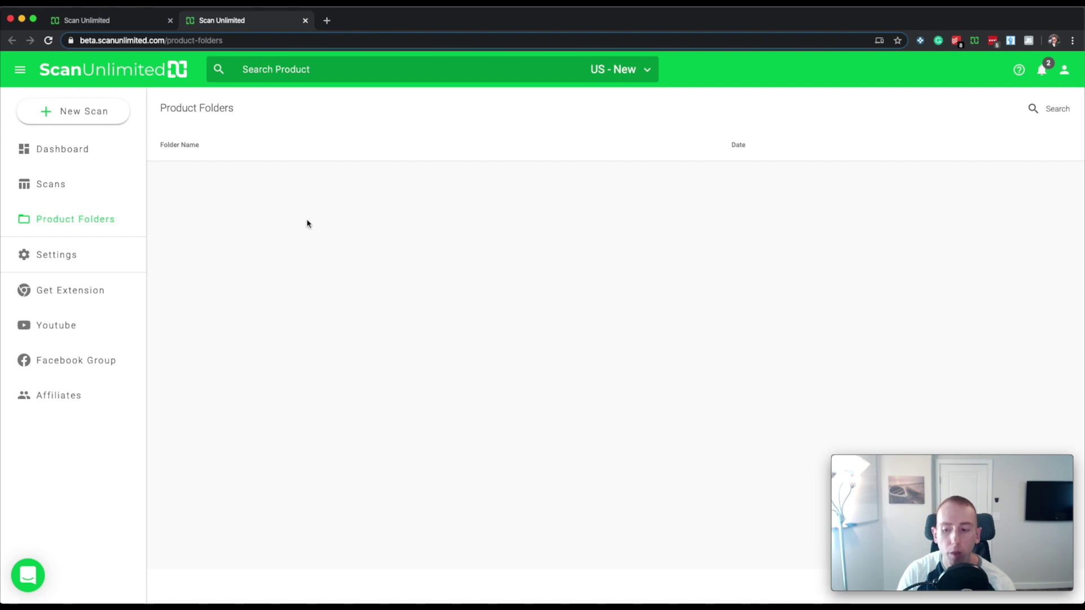
click(97, 224)
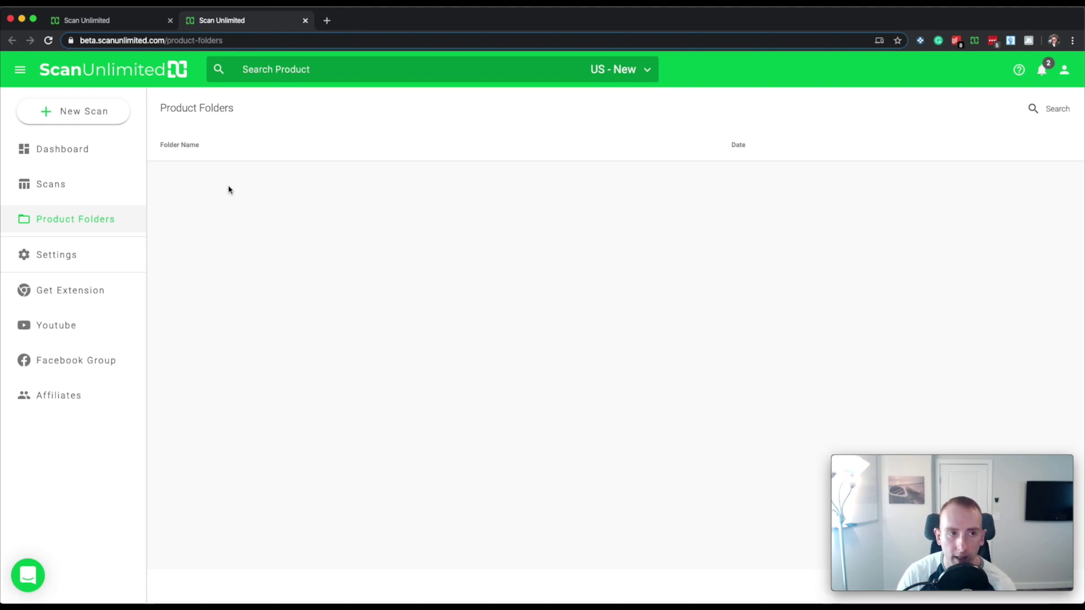
Switch to the Funko Prod Test 1 scan and scroll across its prices, fees, profit and ROI
click(135, 21)
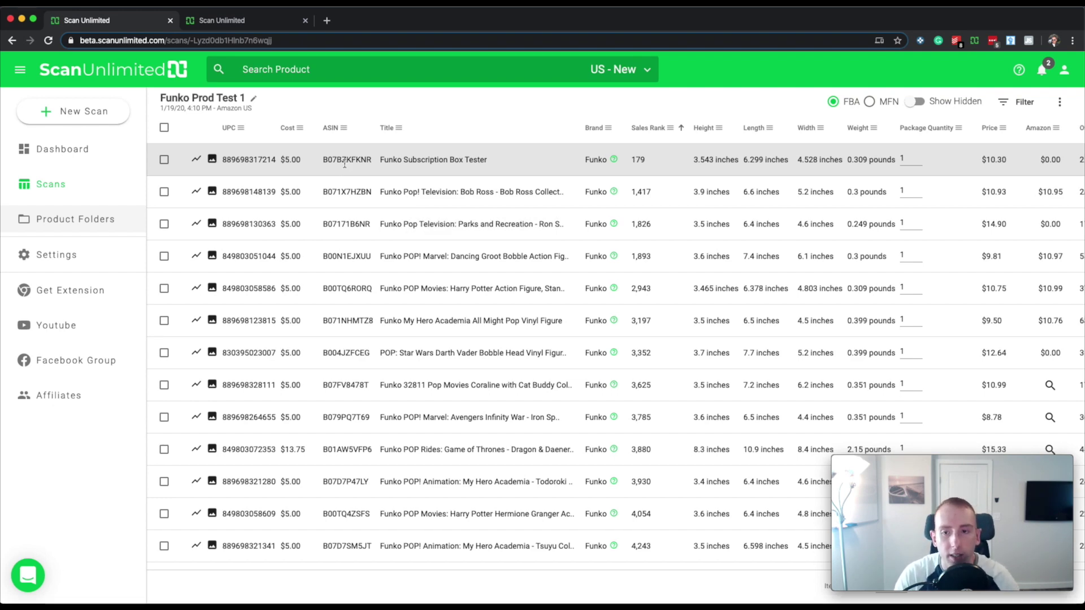
scroll(565, 164, right, 10)
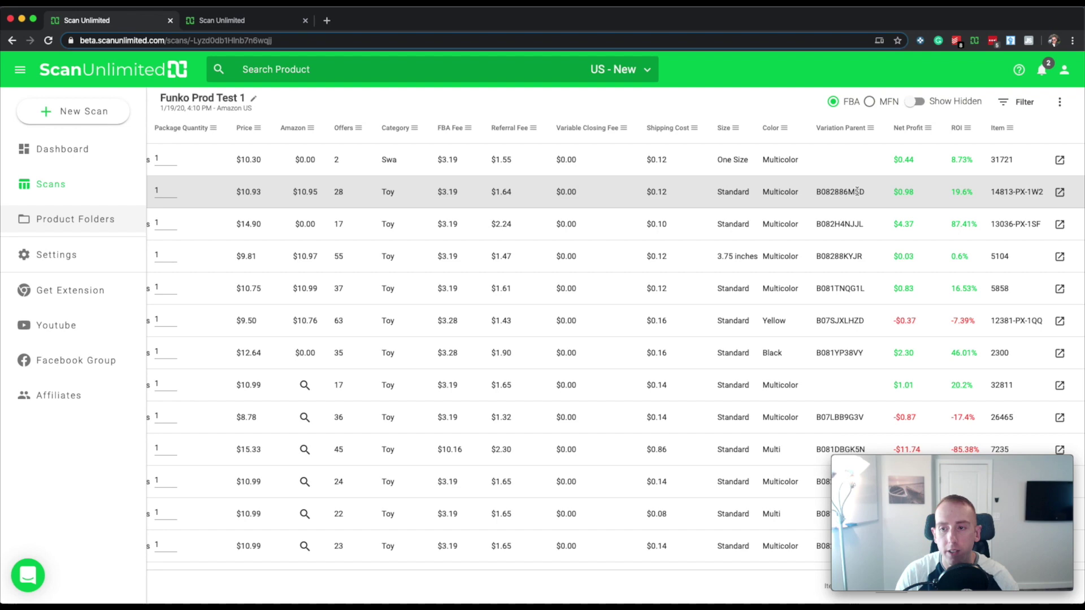
scroll(969, 186, left, 1)
scroll(995, 223, left, 1)
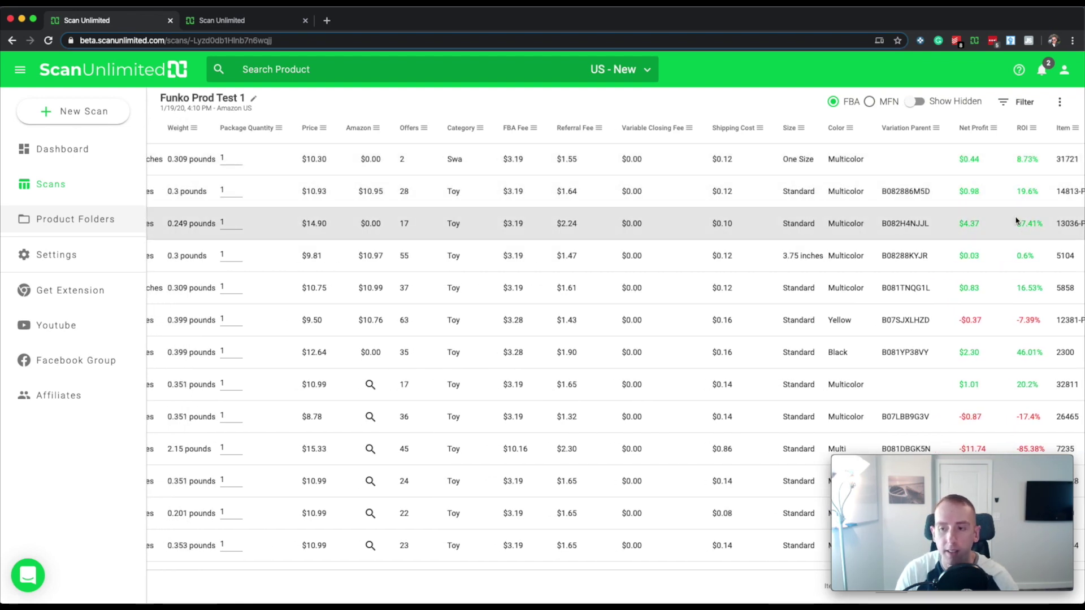
scroll(961, 223, left, 10)
scroll(468, 181, left, 10)
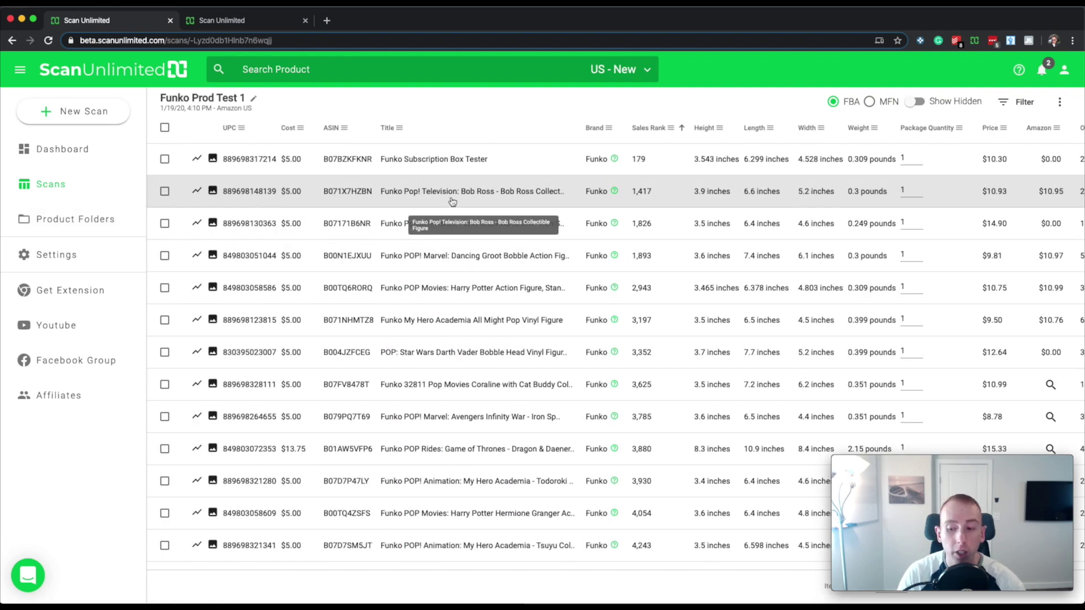
Add the Subscription Box Tester, Bob Ross and Parks and Recreation listings to new folder 'Funko Buy List'
click(165, 160)
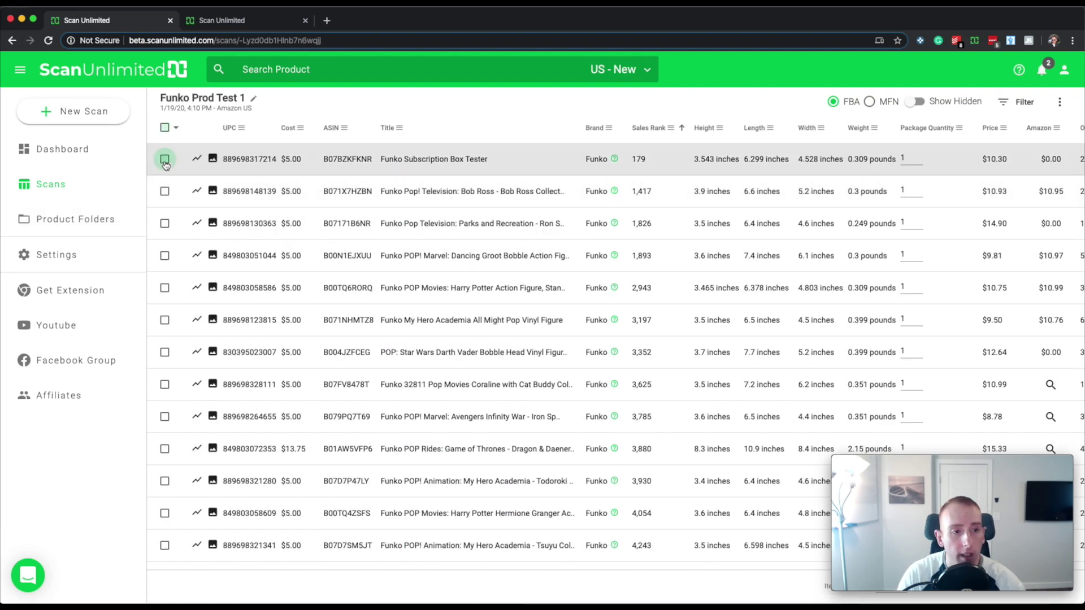
click(165, 191)
click(164, 223)
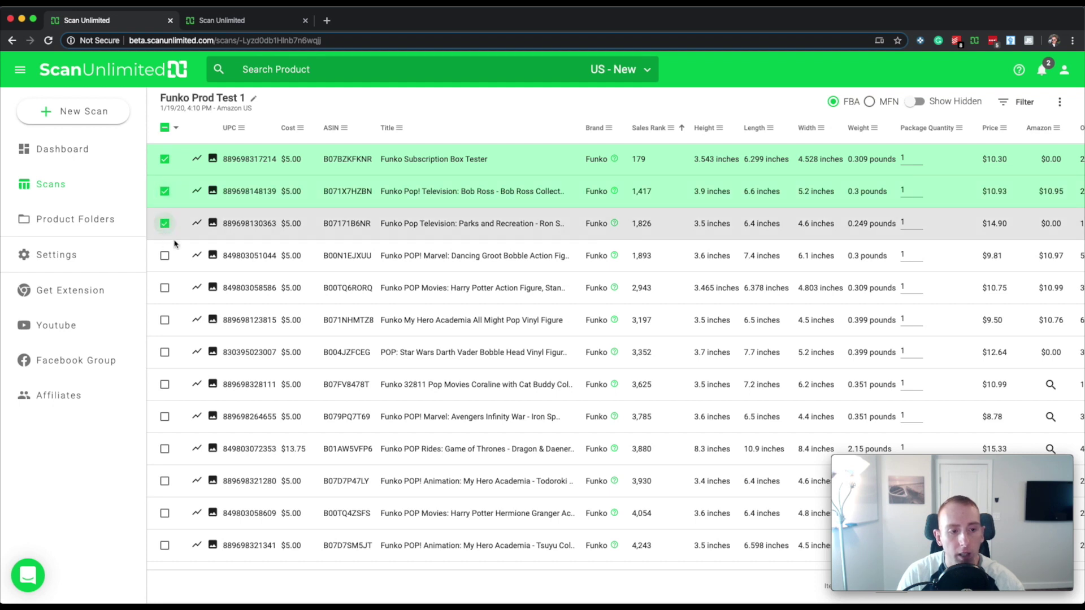
click(176, 129)
mouse_move(183, 153)
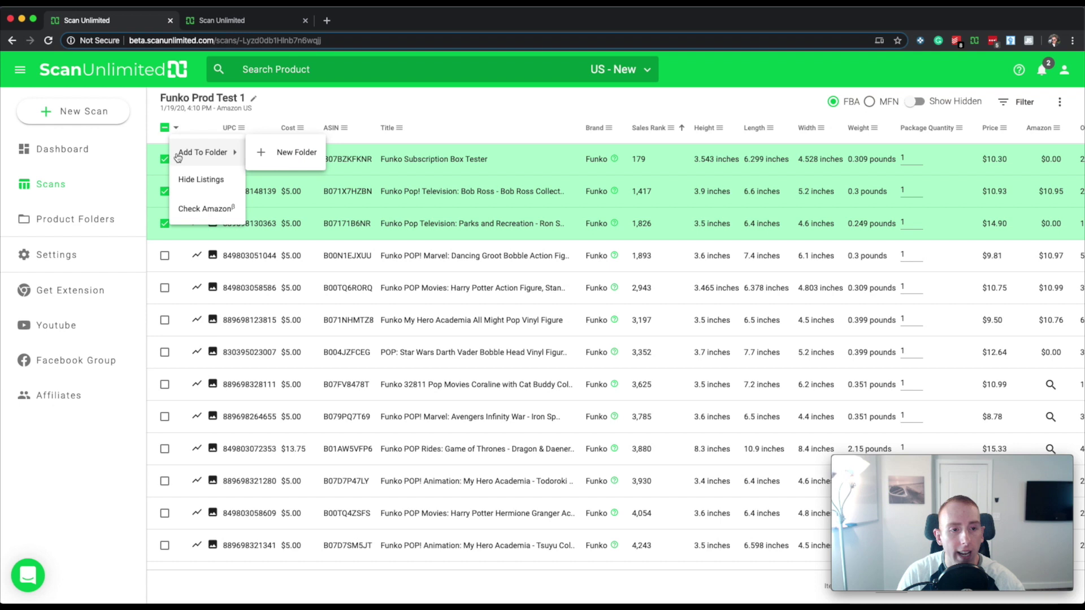
click(292, 160)
click(504, 324)
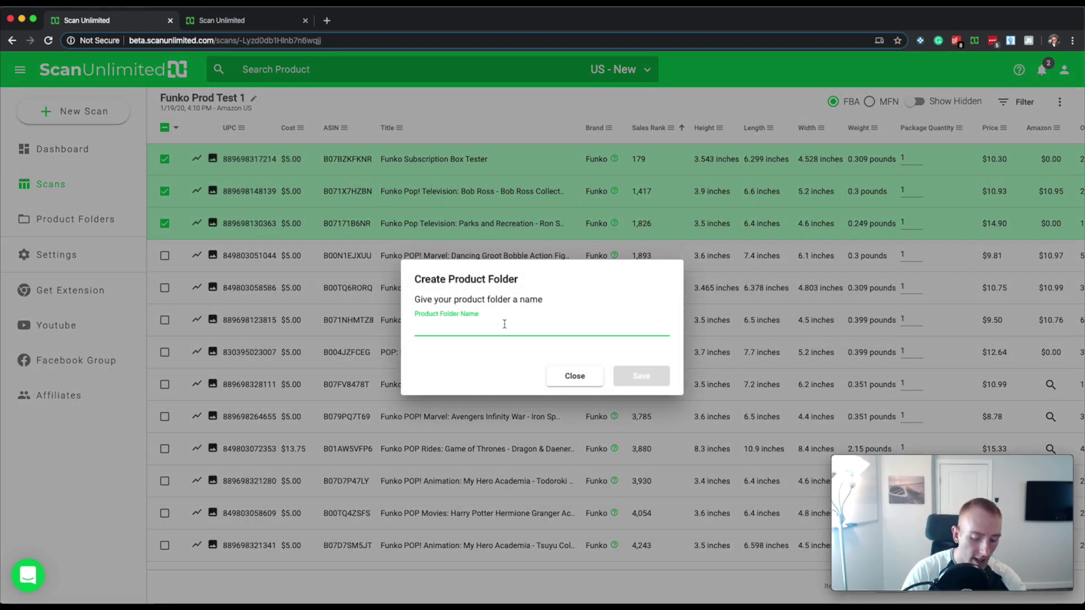
text(Funko )
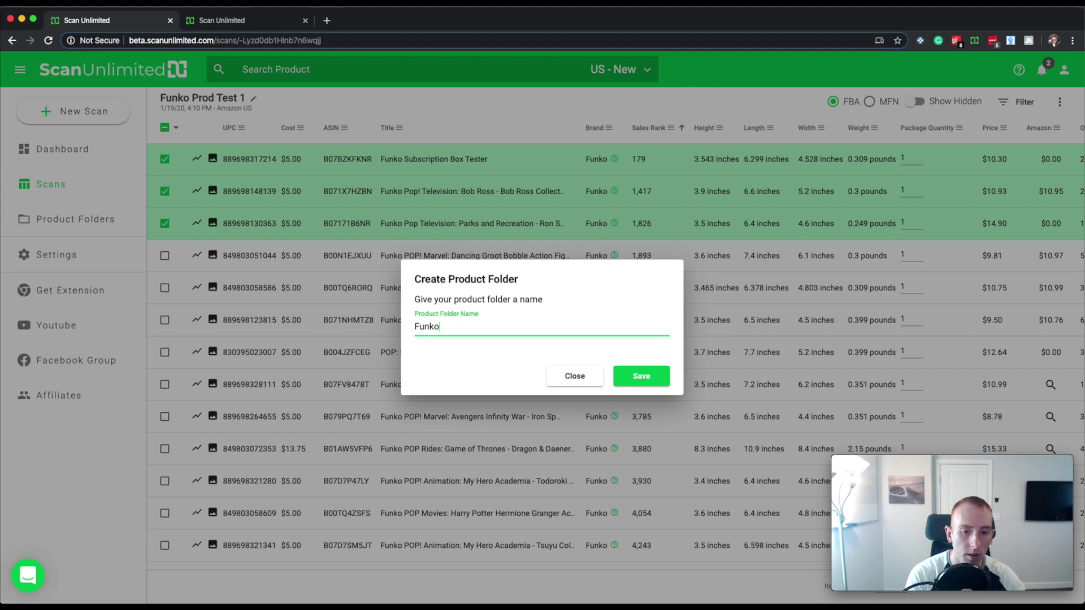
text(Buy List)
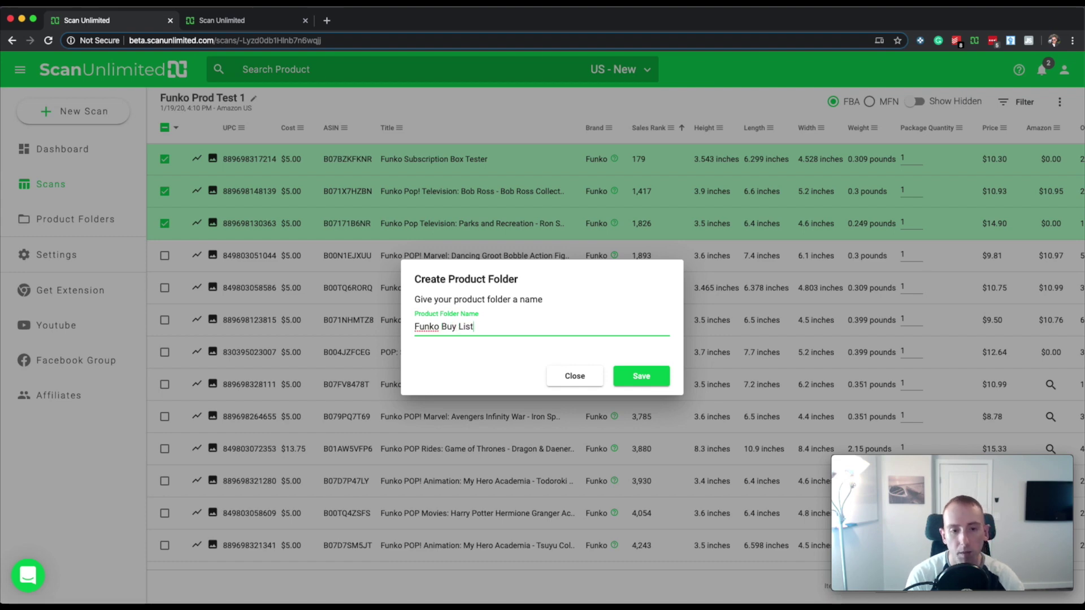
click(658, 378)
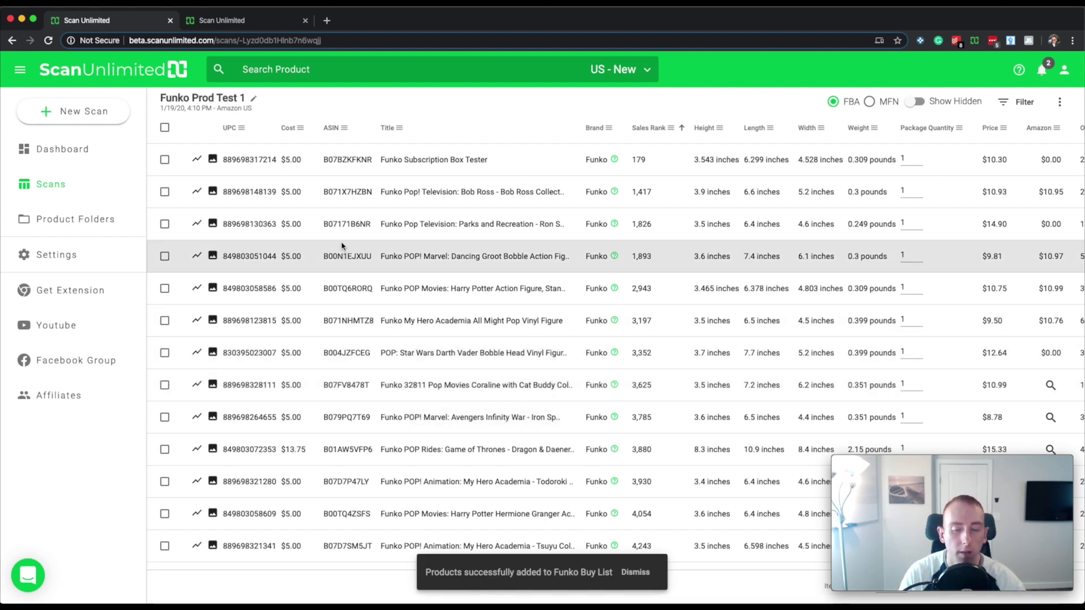
Refresh the Product Folders list and open the Funko Buy List folder
click(224, 22)
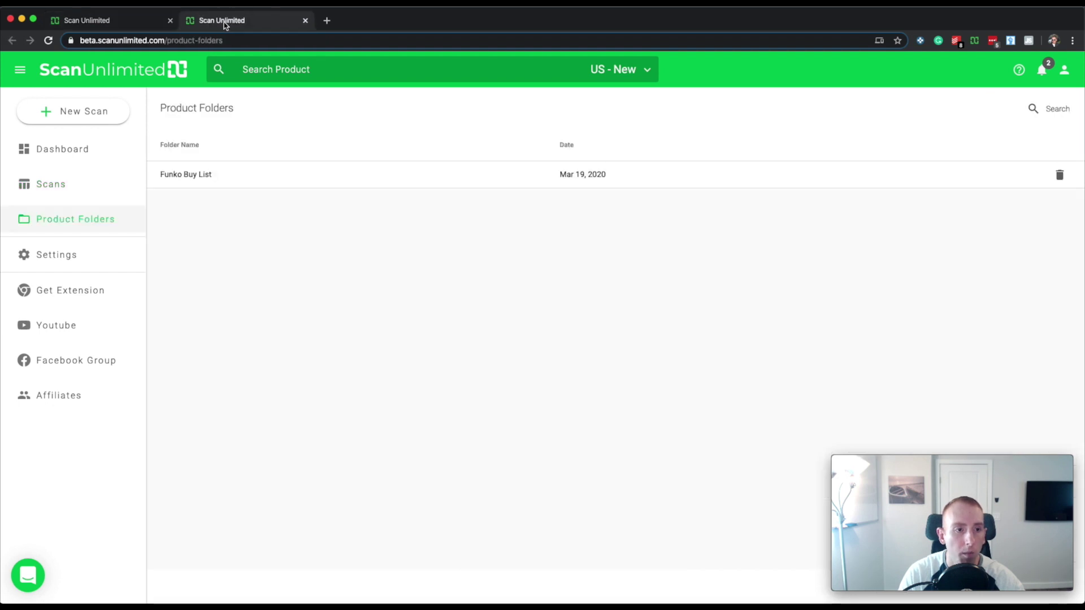
click(109, 220)
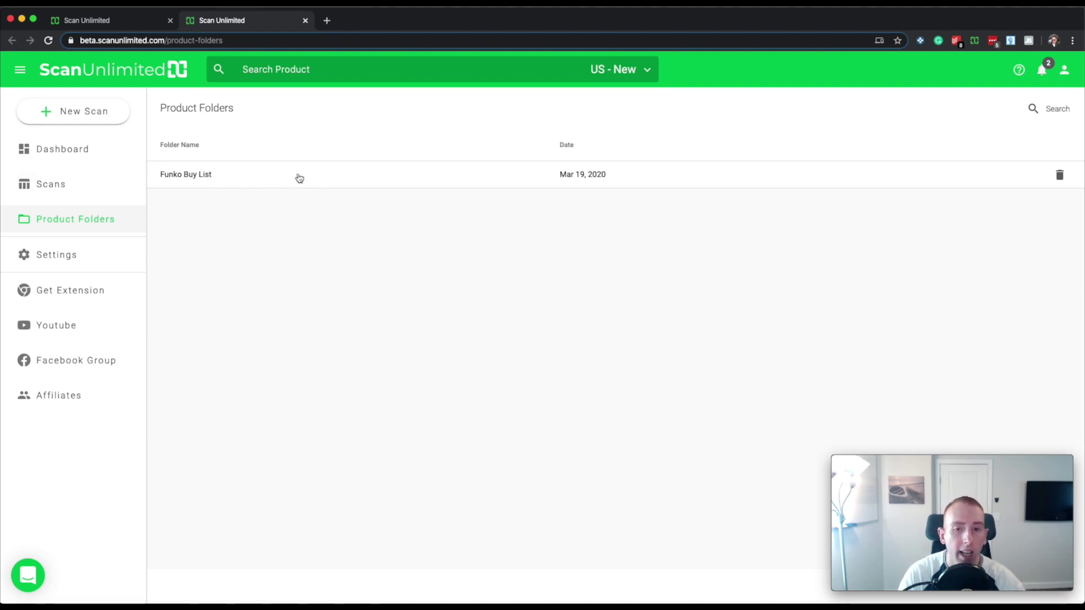
click(239, 182)
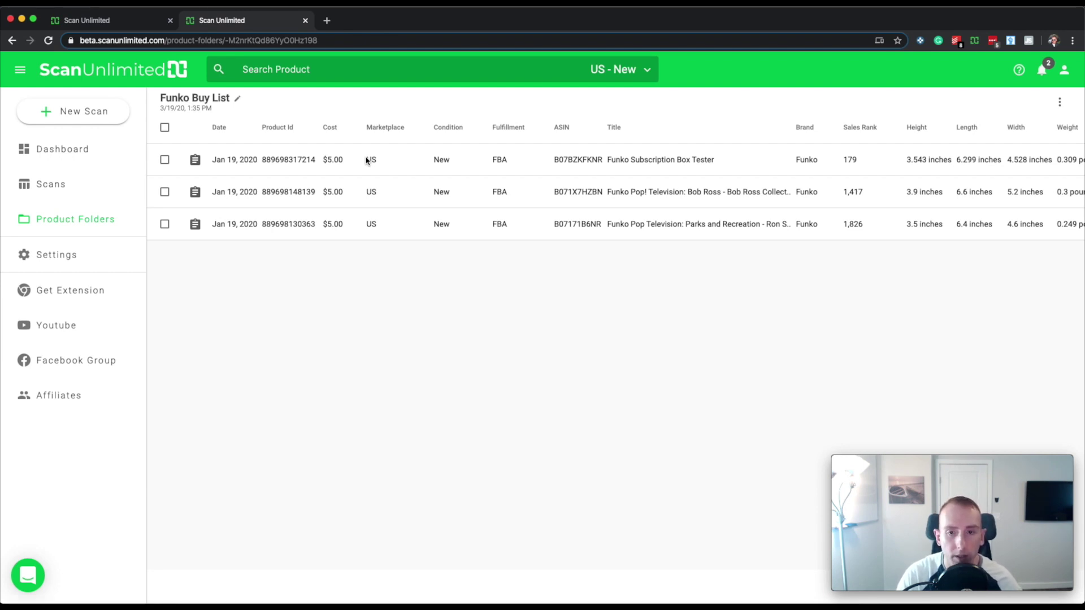
scroll(367, 160, right, 7)
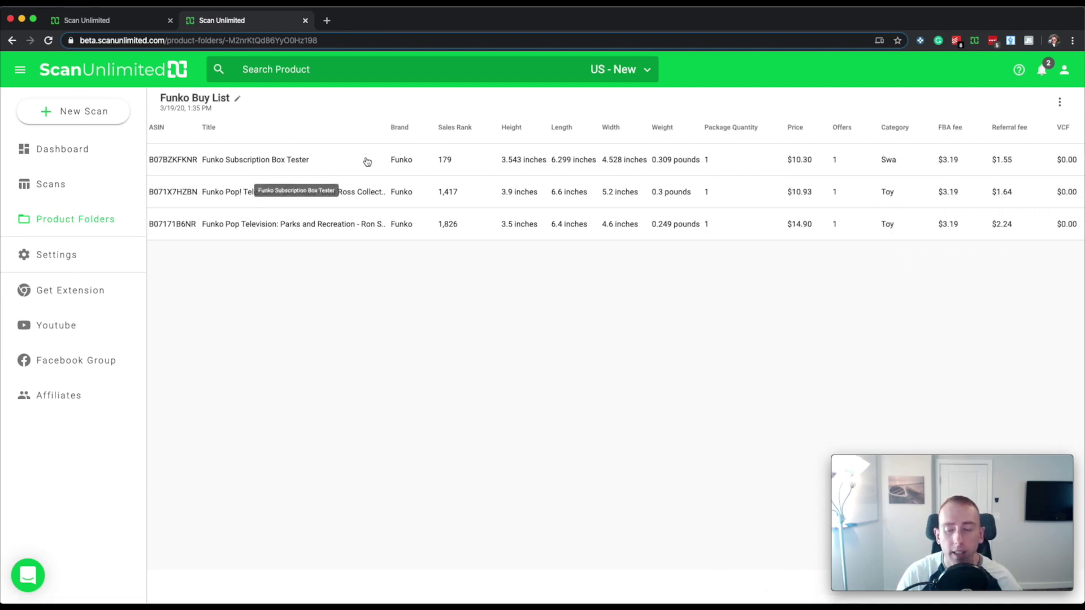
scroll(367, 161, right, 5)
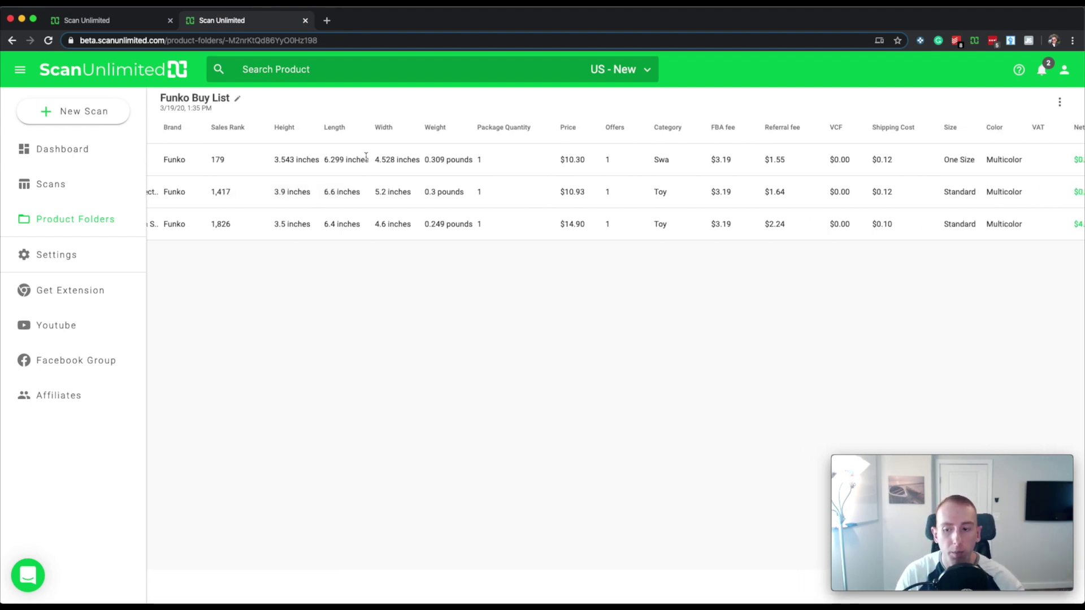
scroll(367, 158, right, 4)
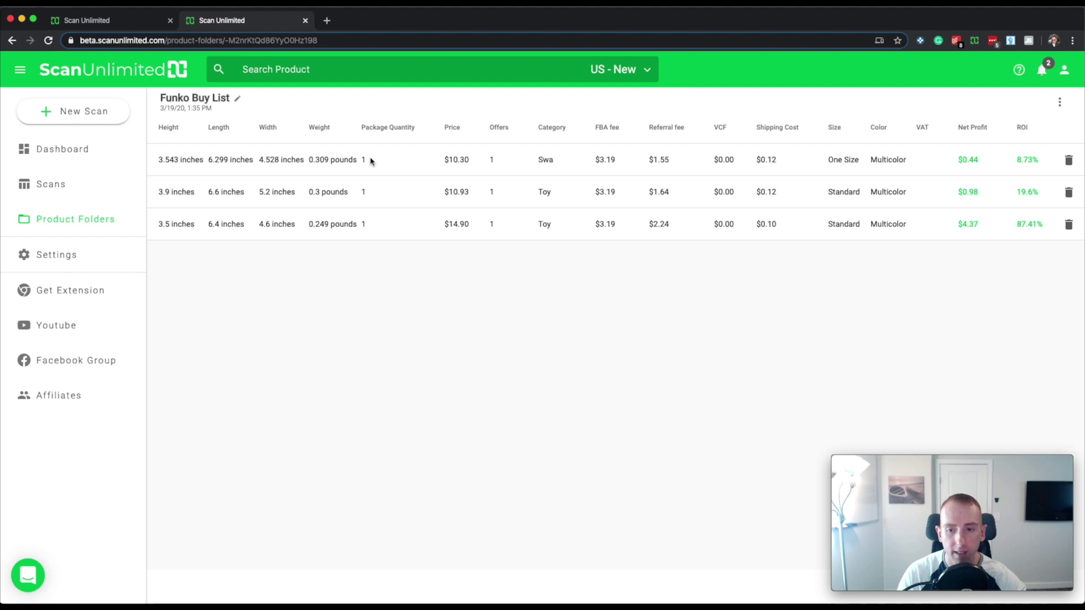
drag(1015, 160, 1028, 160)
click(1028, 160)
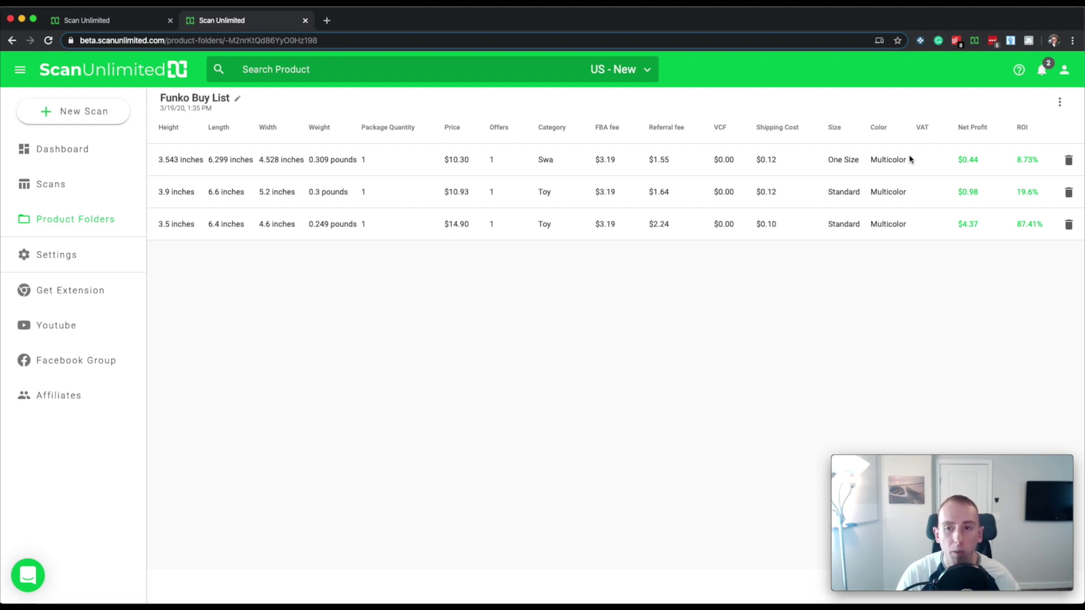
scroll(909, 159, left, 4)
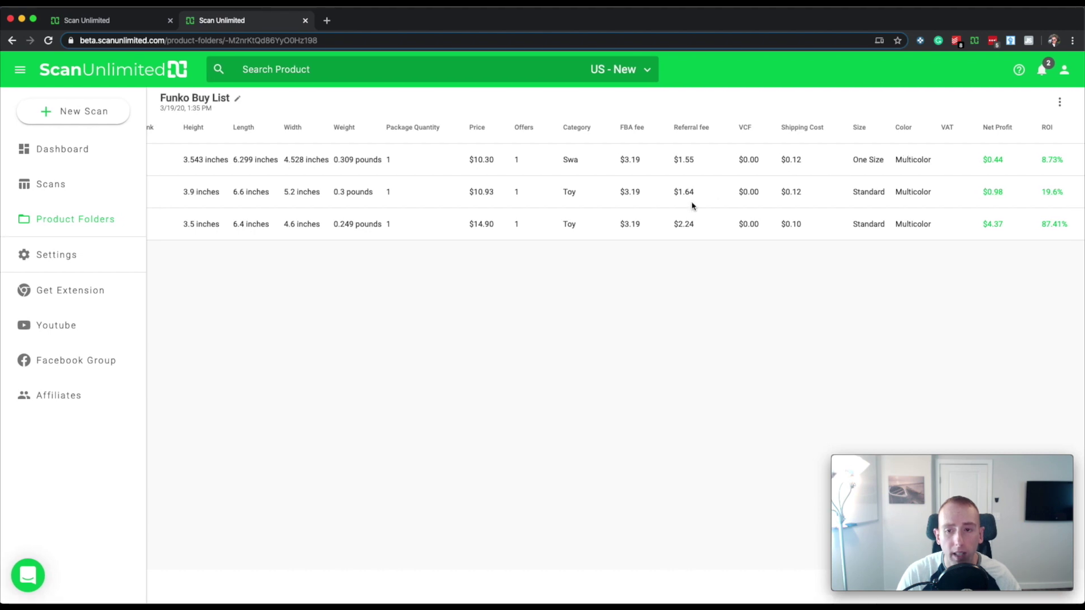
scroll(692, 206, left, 10)
scroll(693, 206, left, 2)
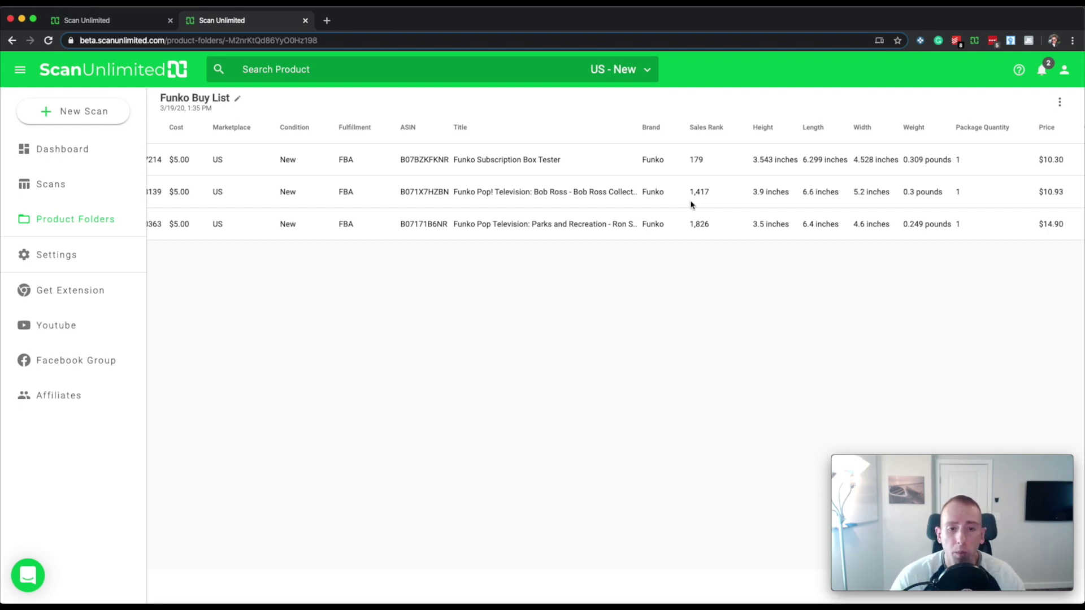
scroll(691, 205, left, 5)
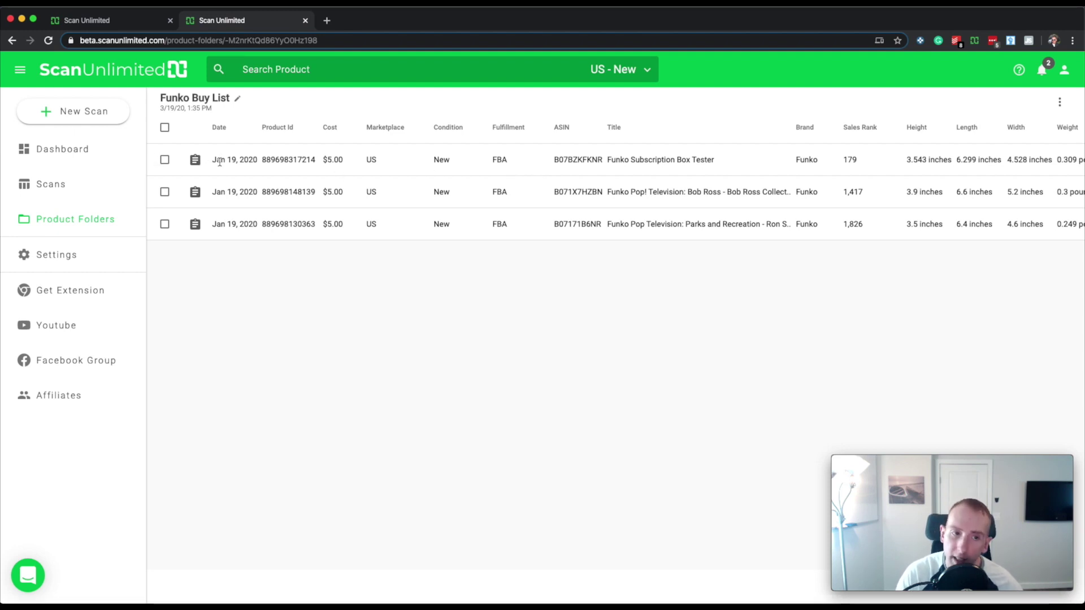
Highlight the first product's date added, then scroll through the folder's product details
drag(212, 160, 258, 160)
click(341, 312)
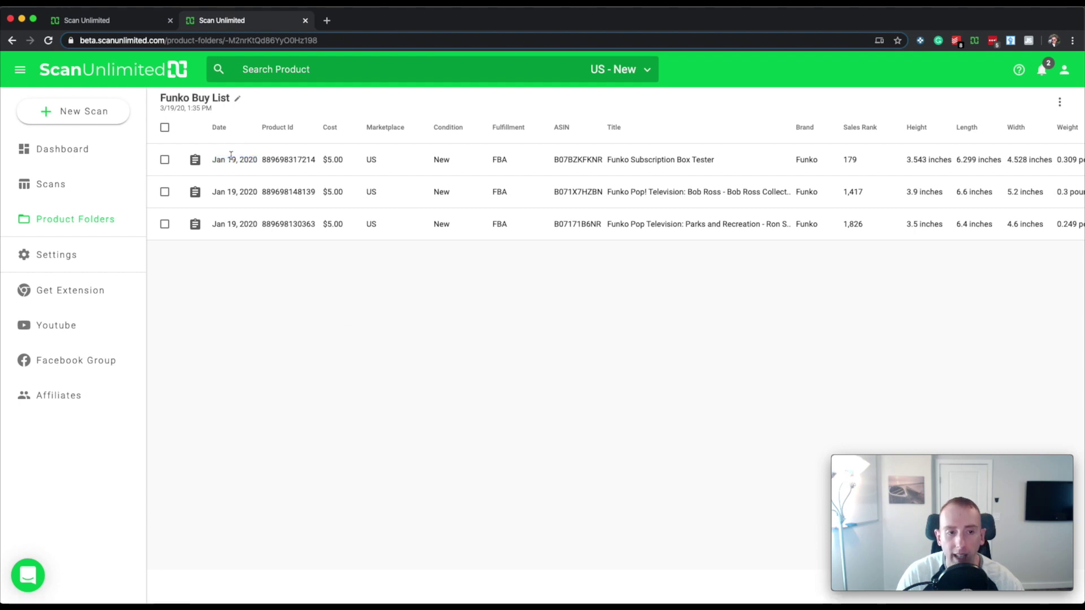
scroll(552, 284, right, 2)
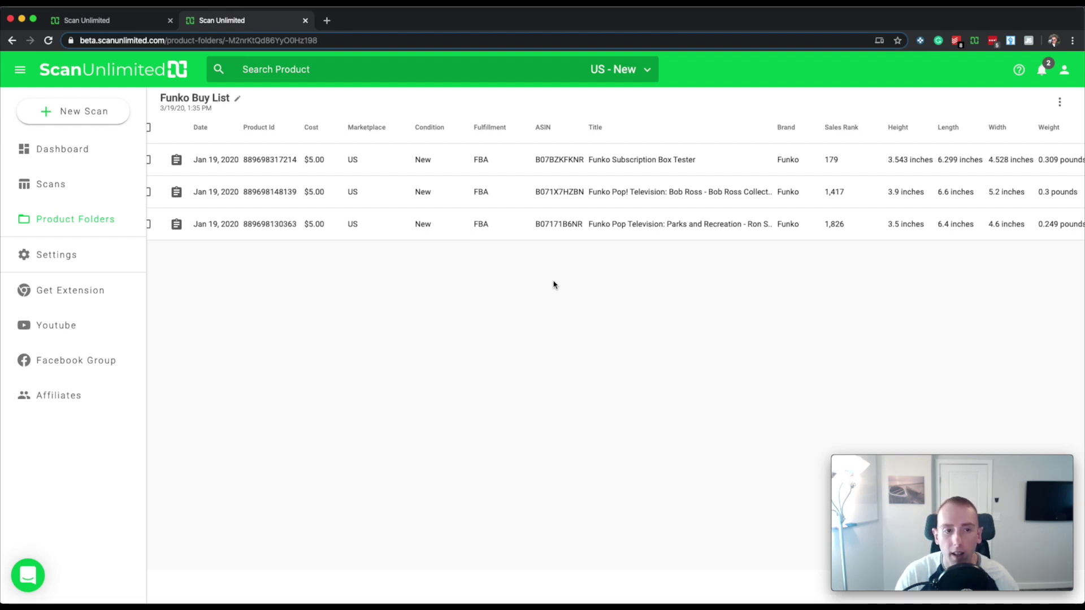
scroll(554, 285, right, 10)
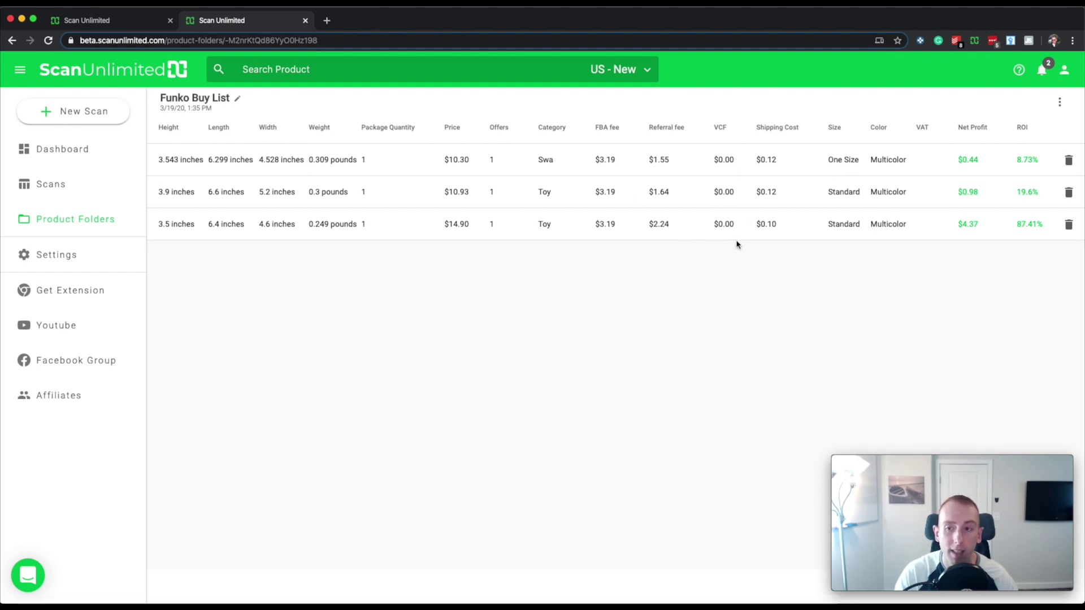
scroll(736, 243, left, 10)
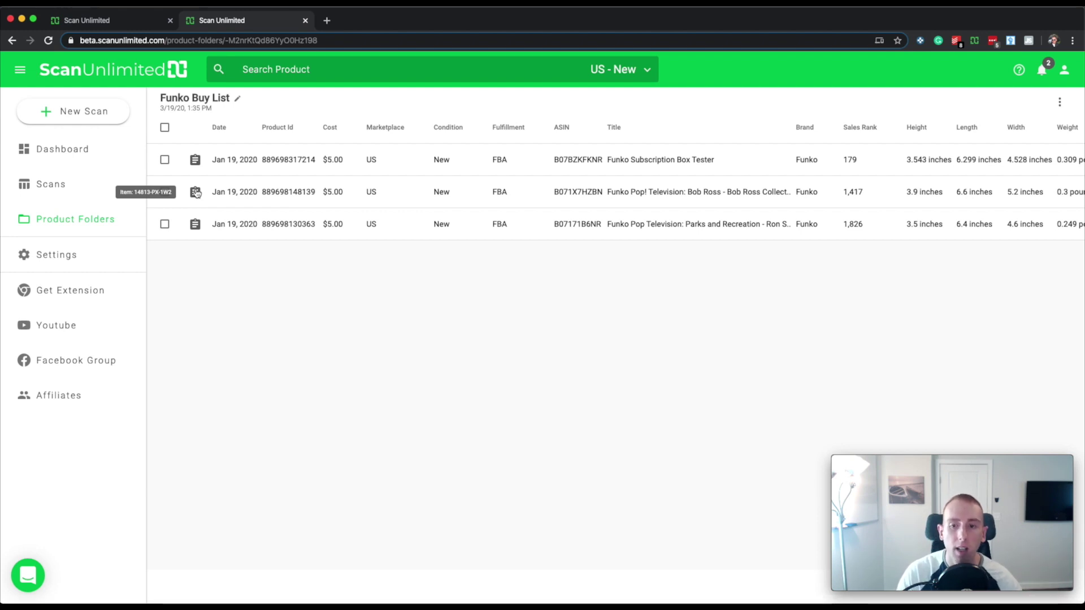
click(195, 161)
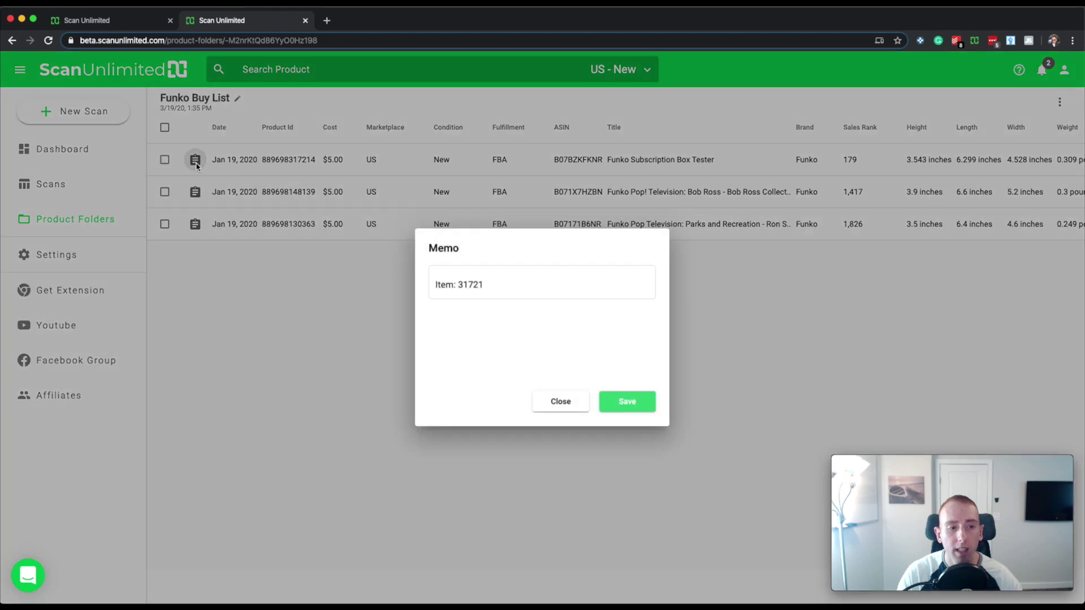
click(509, 287)
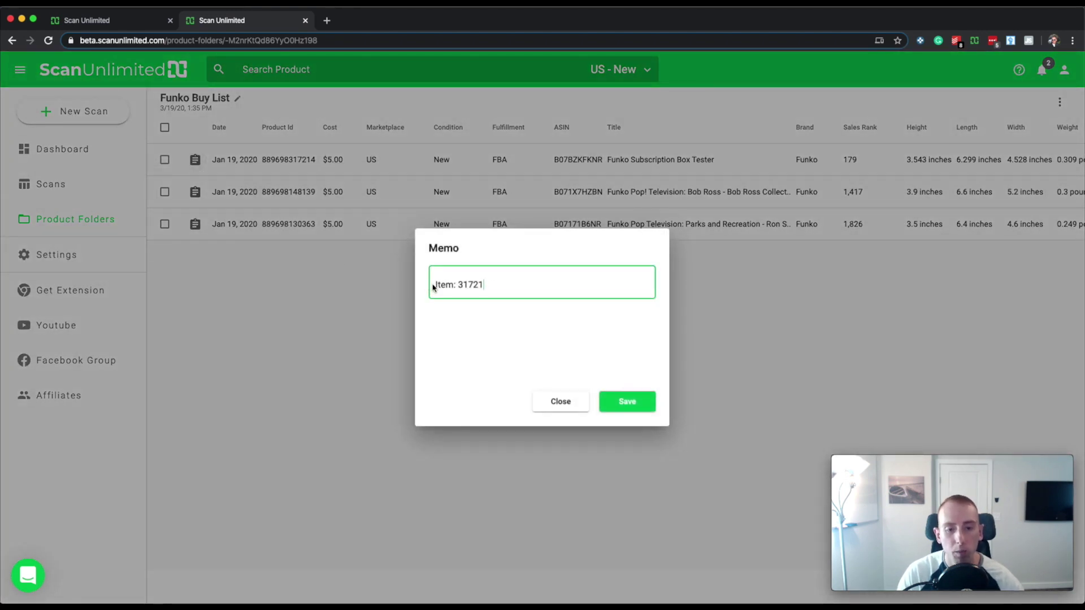
click(126, 26)
scroll(462, 162, right, 15)
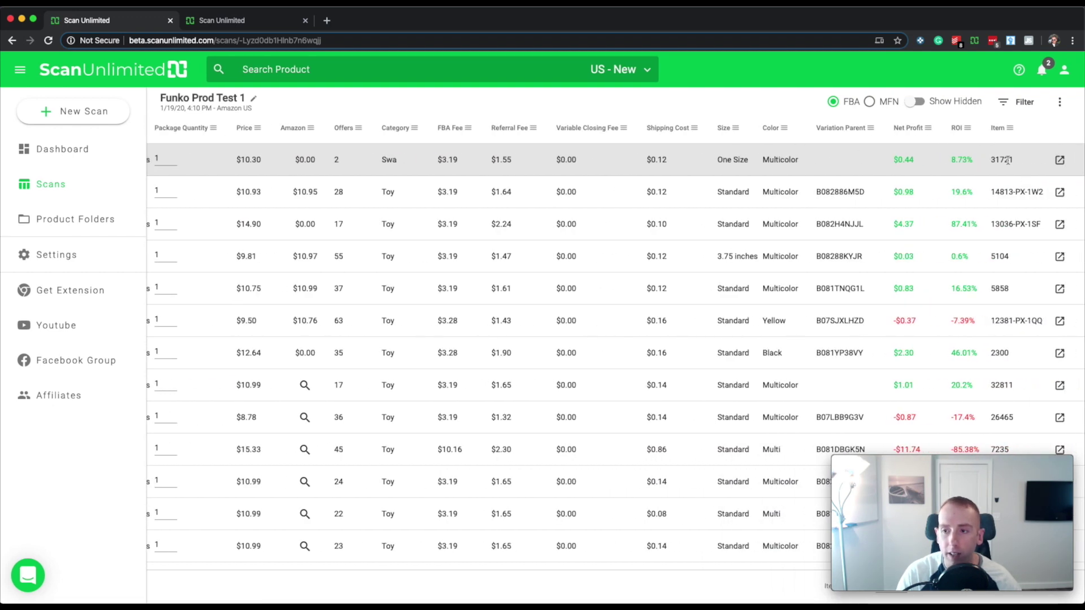
double_click(998, 157)
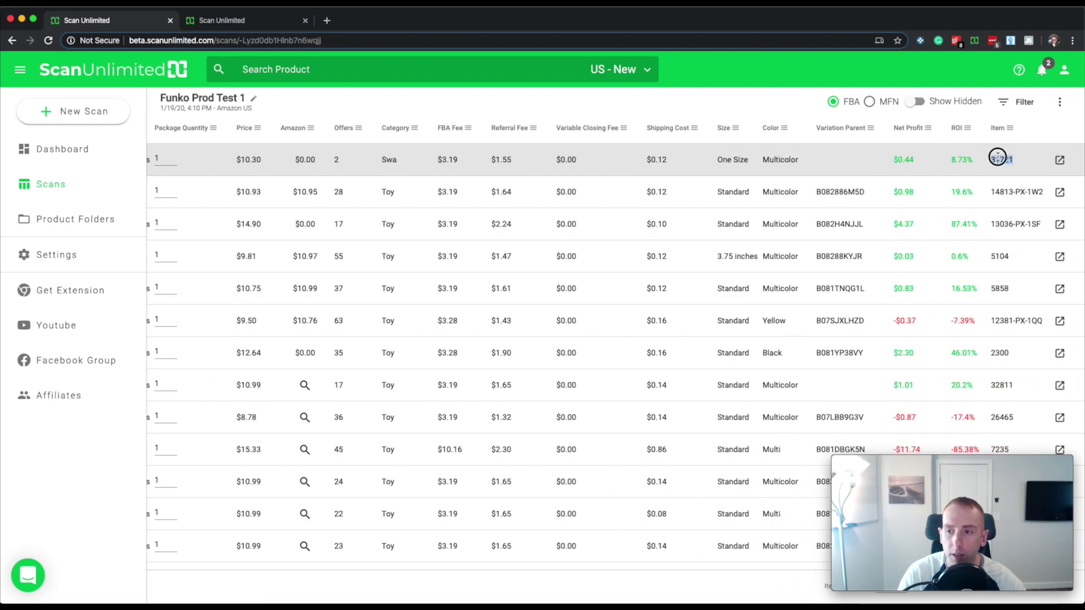
click(232, 21)
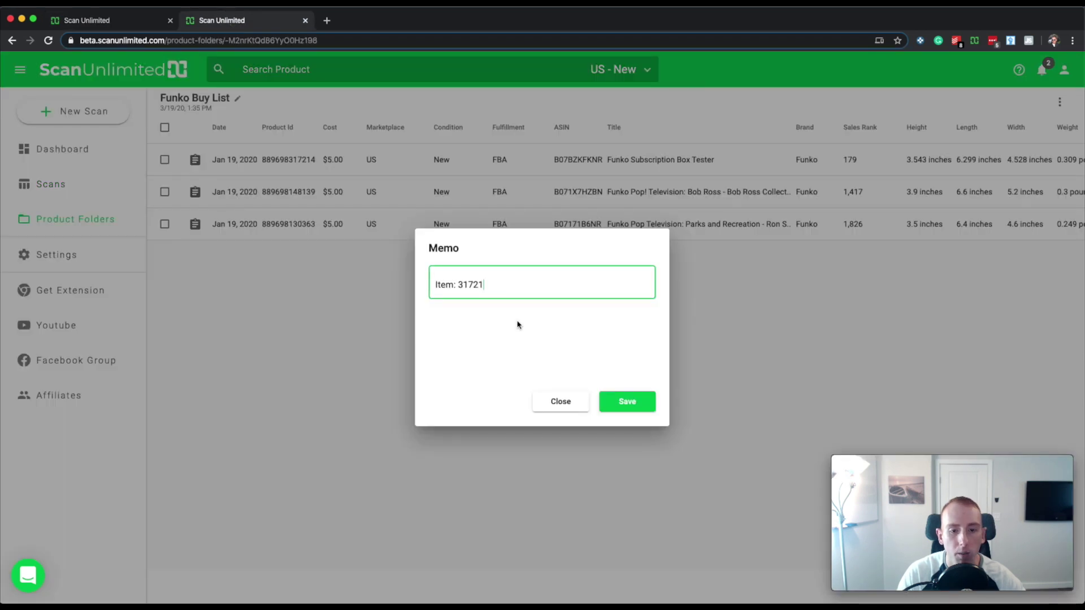
double_click(445, 284)
click(496, 287)
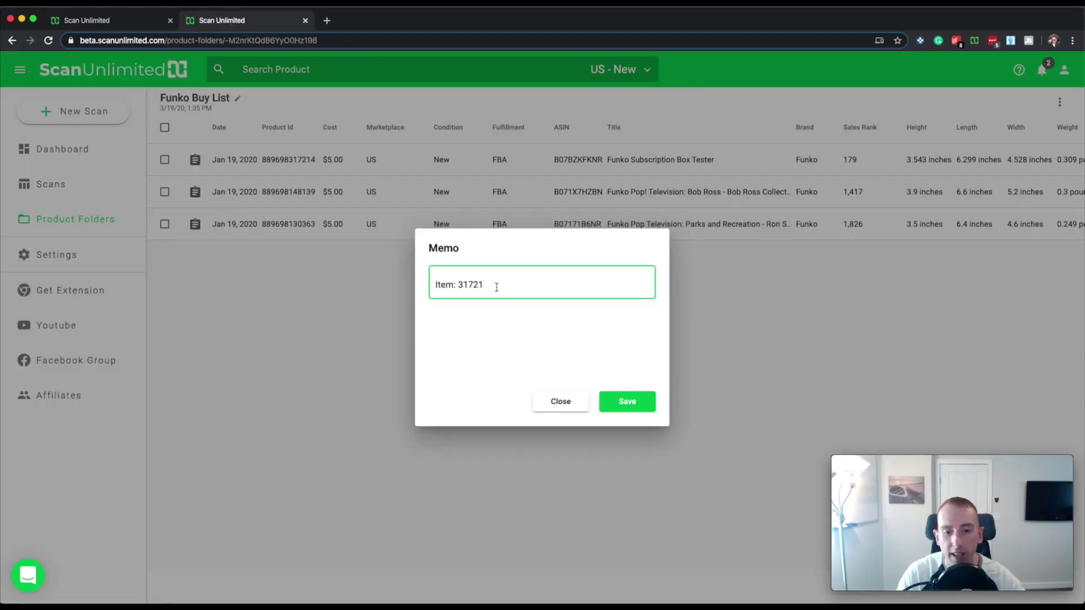
Append a new line 'Ask supplier is they will give a disconnt' to the memo and save it
key(Return)
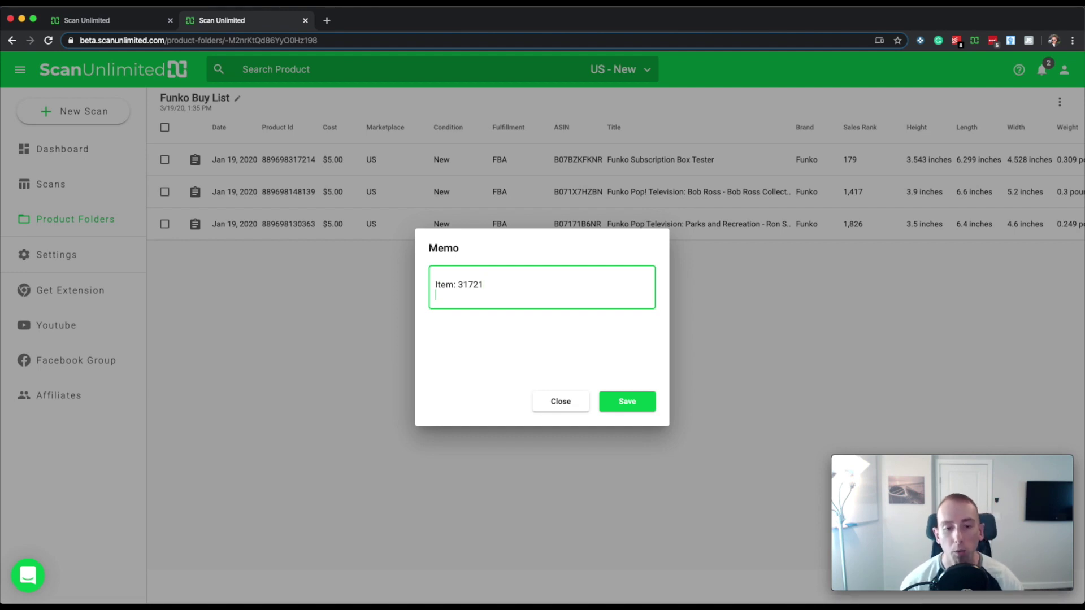
text(Ask )
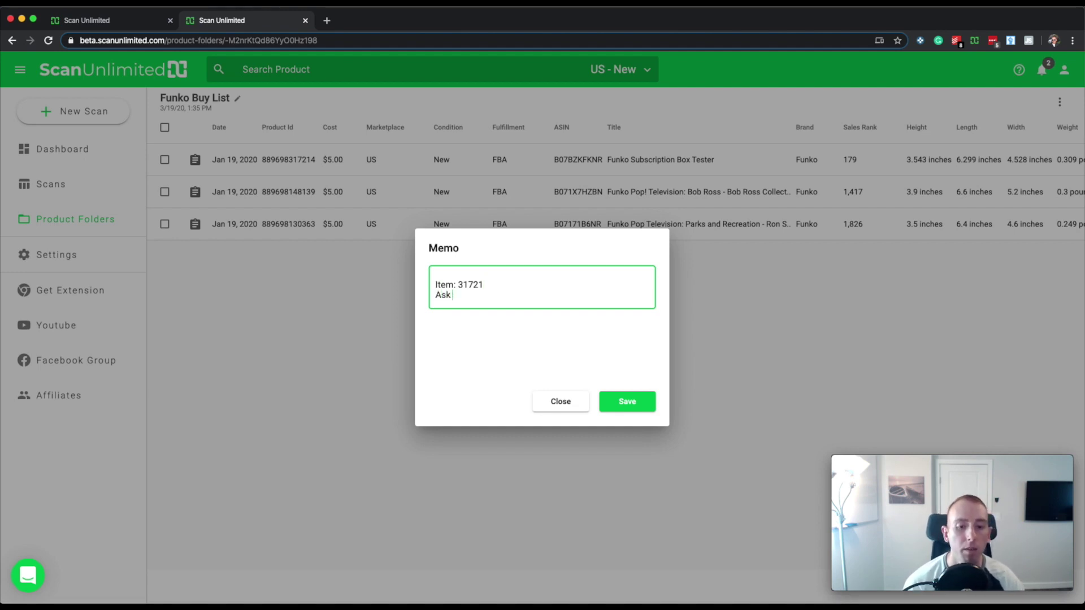
text(supplier is )
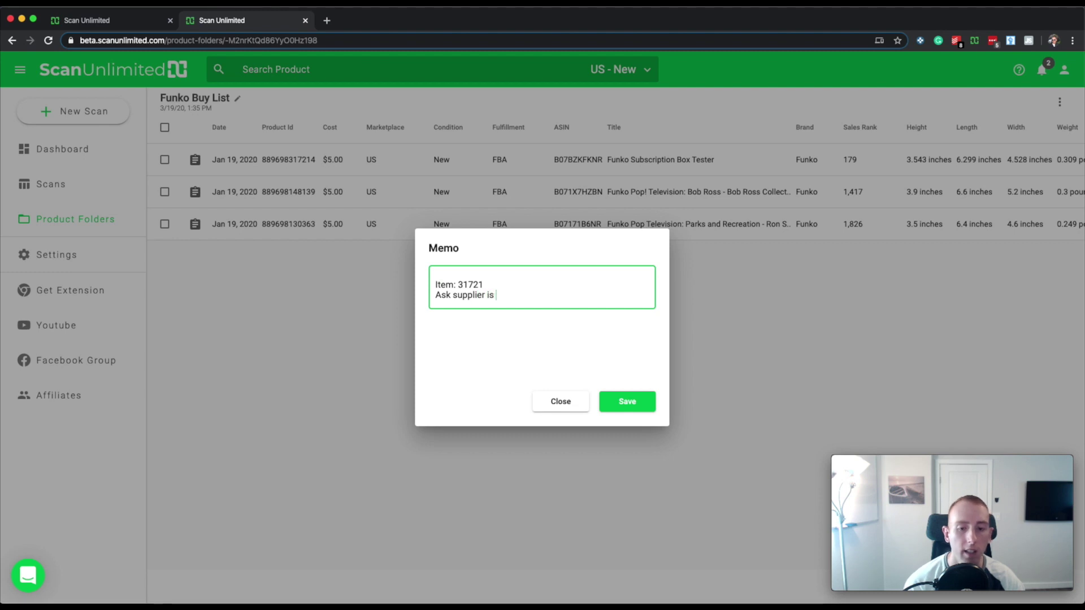
key(BackSpace)
key(BackSpace)
text(f they w)
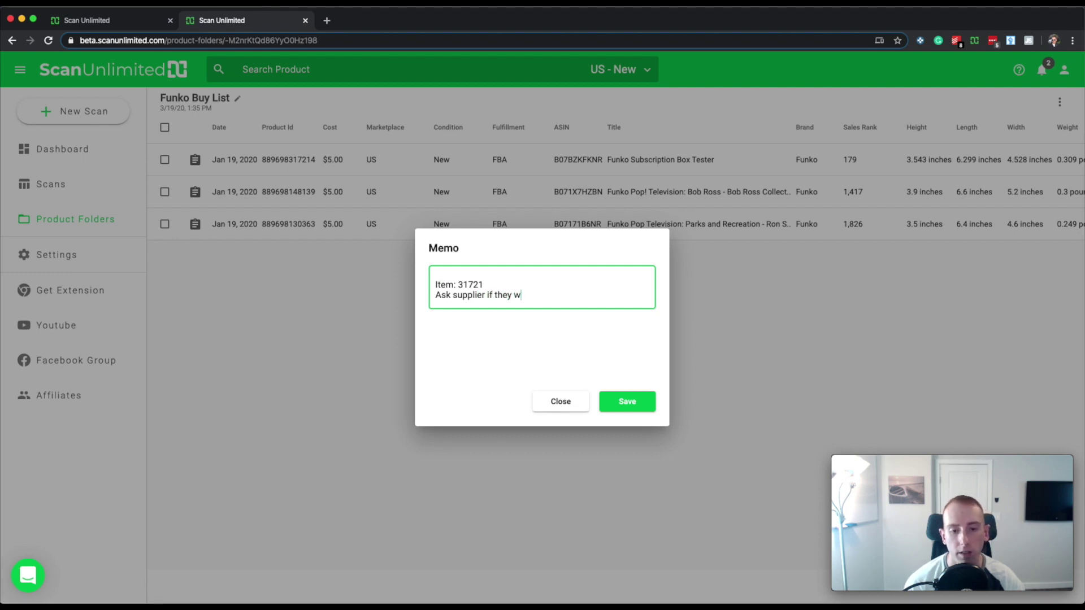
text(ill give a d)
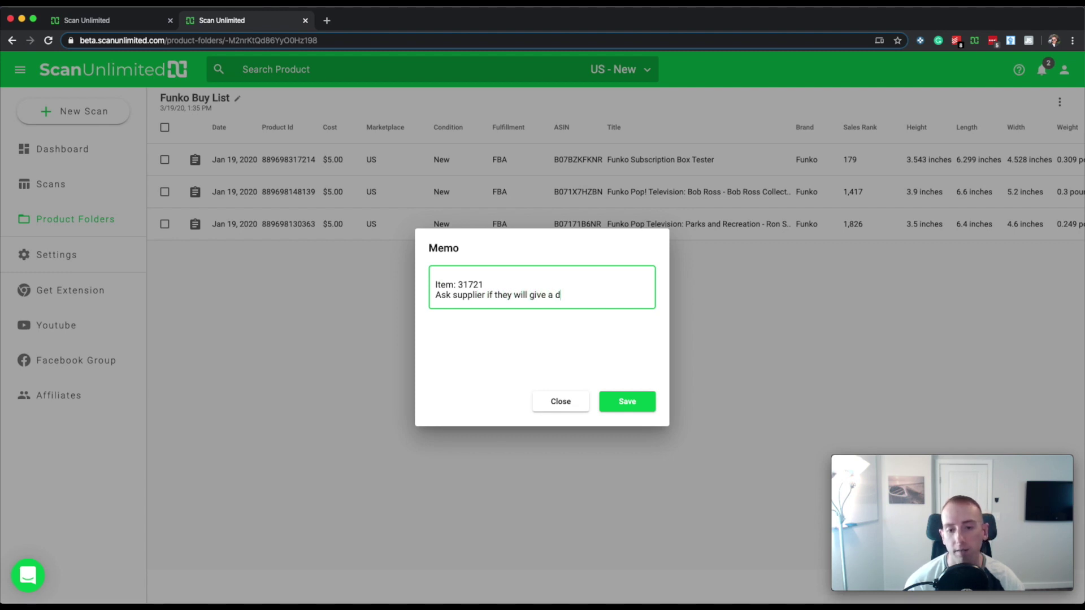
text(isconnt)
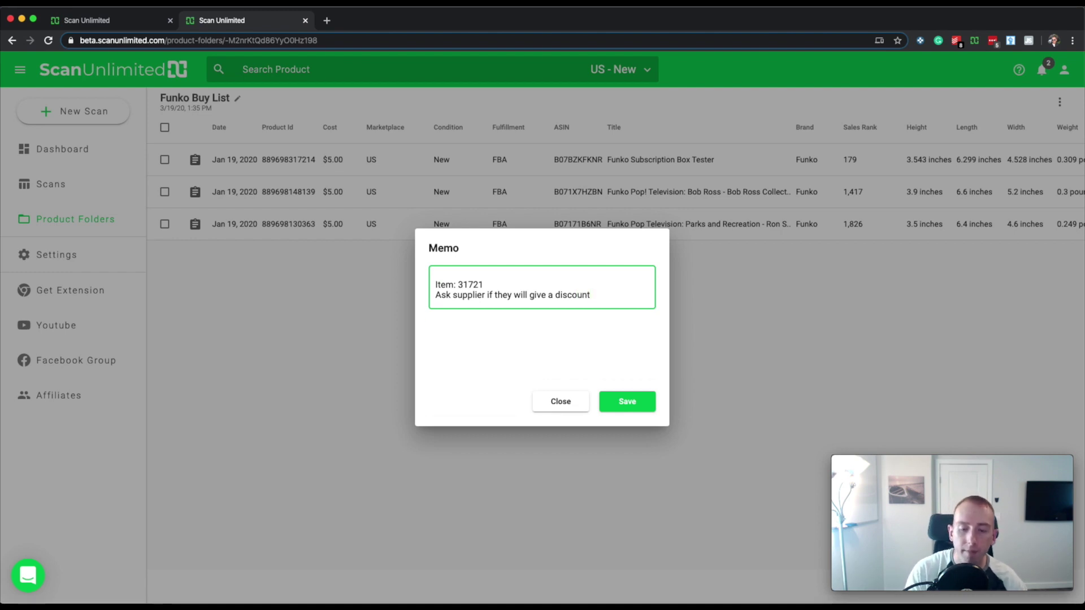
click(617, 408)
mouse_move(205, 171)
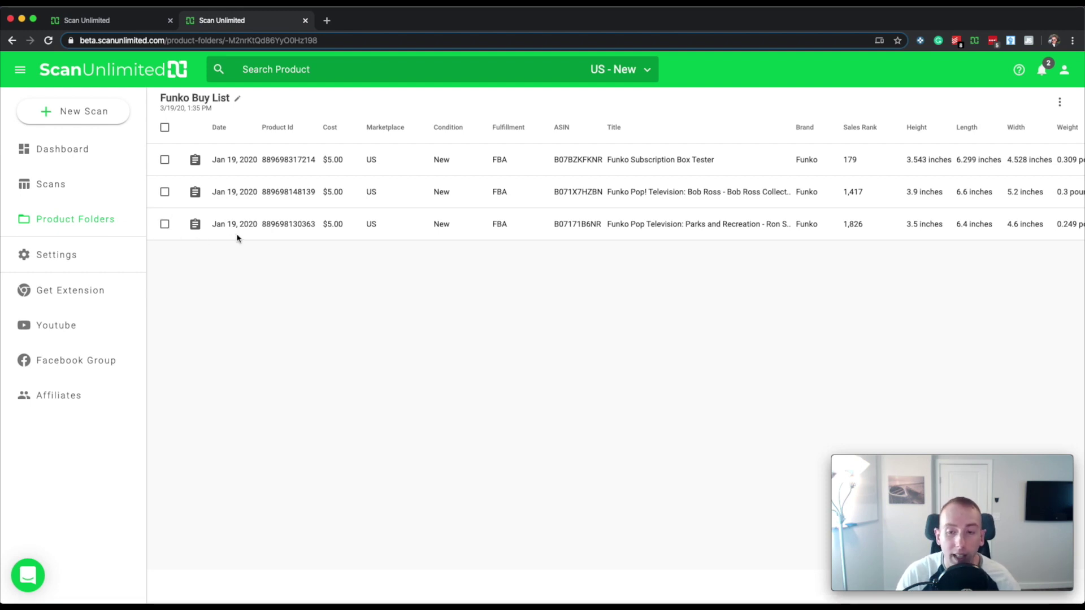
Remove the Parks and Recreation product from the folder and confirm the deletion
scroll(237, 238, right, 10)
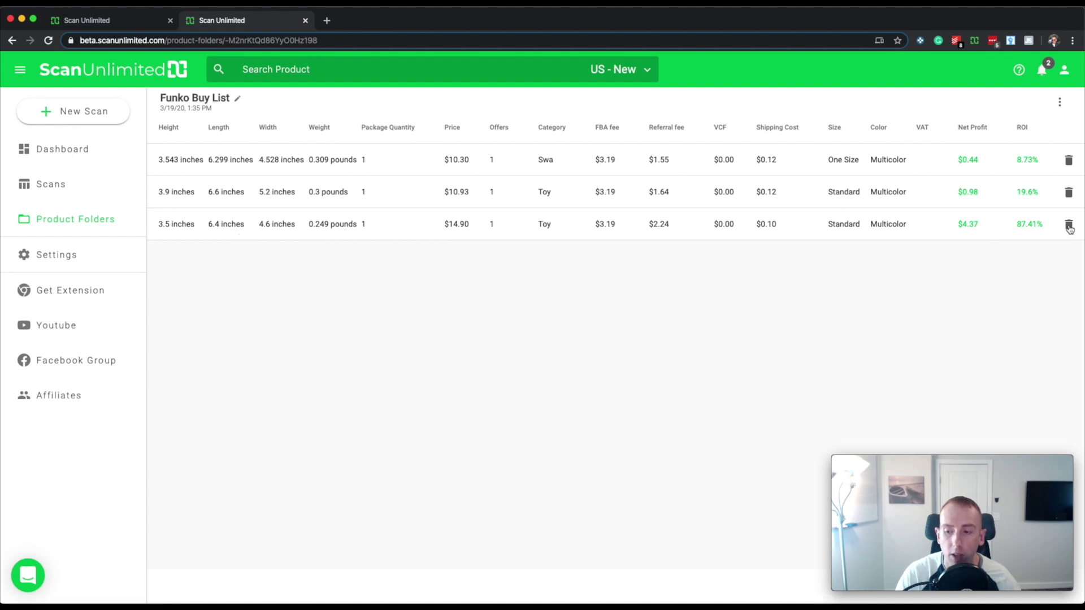
scroll(1068, 225, left, 10)
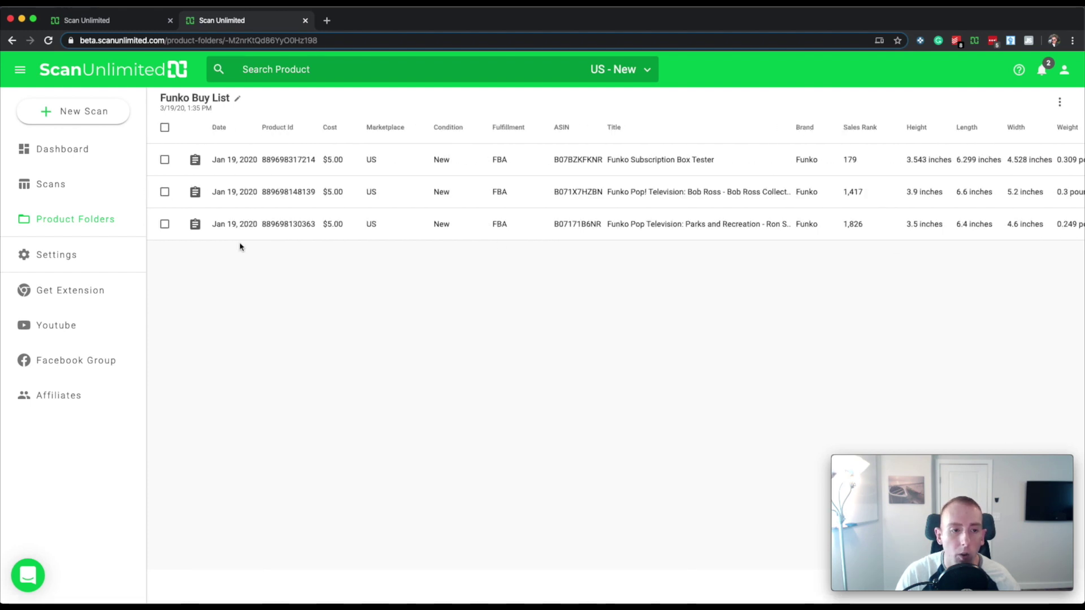
click(165, 225)
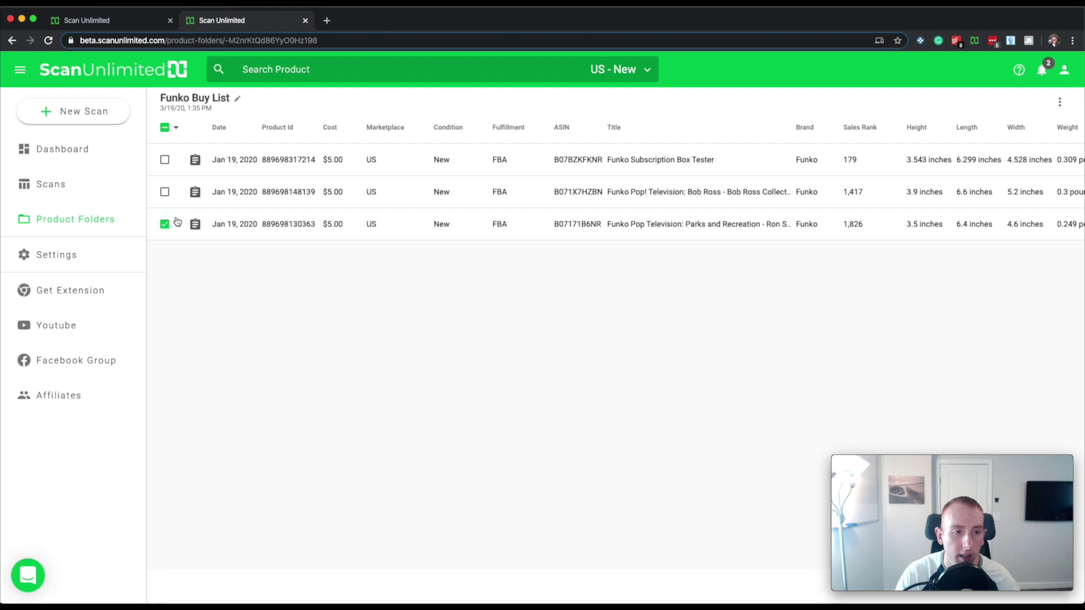
click(176, 130)
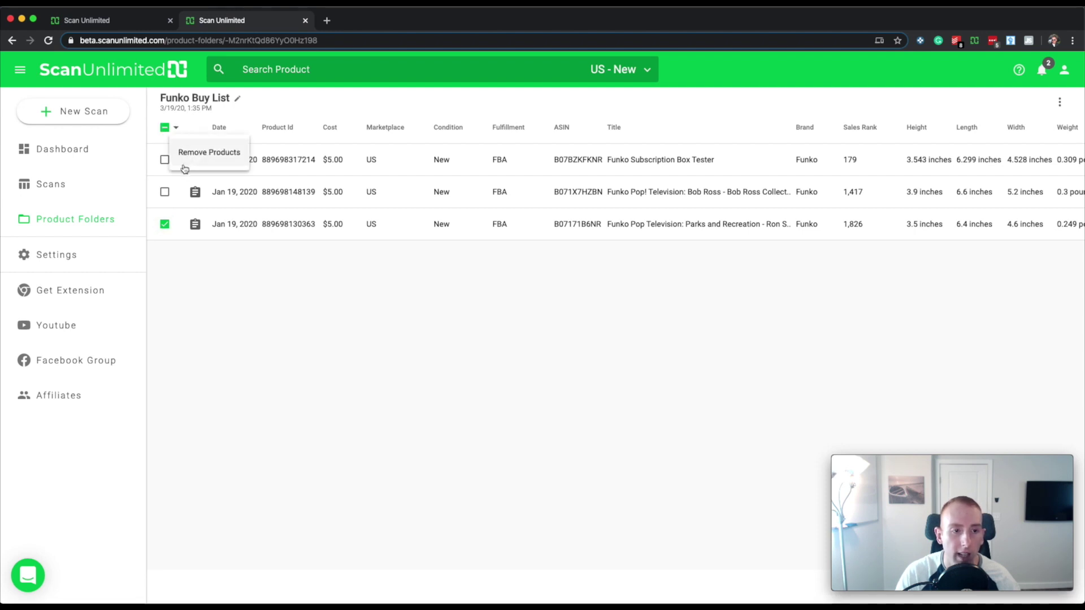
click(205, 154)
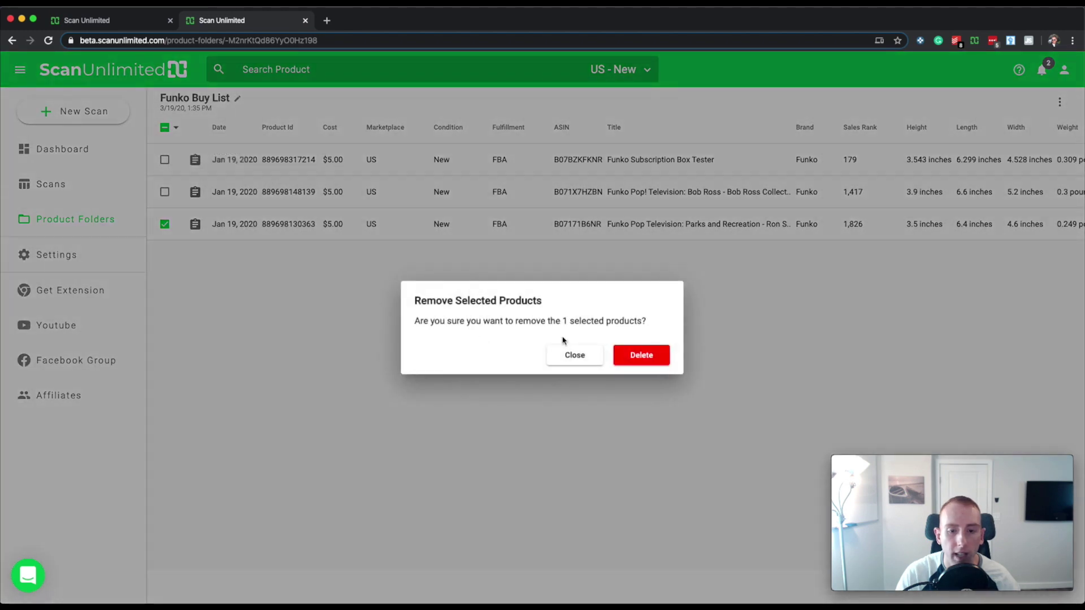
click(641, 356)
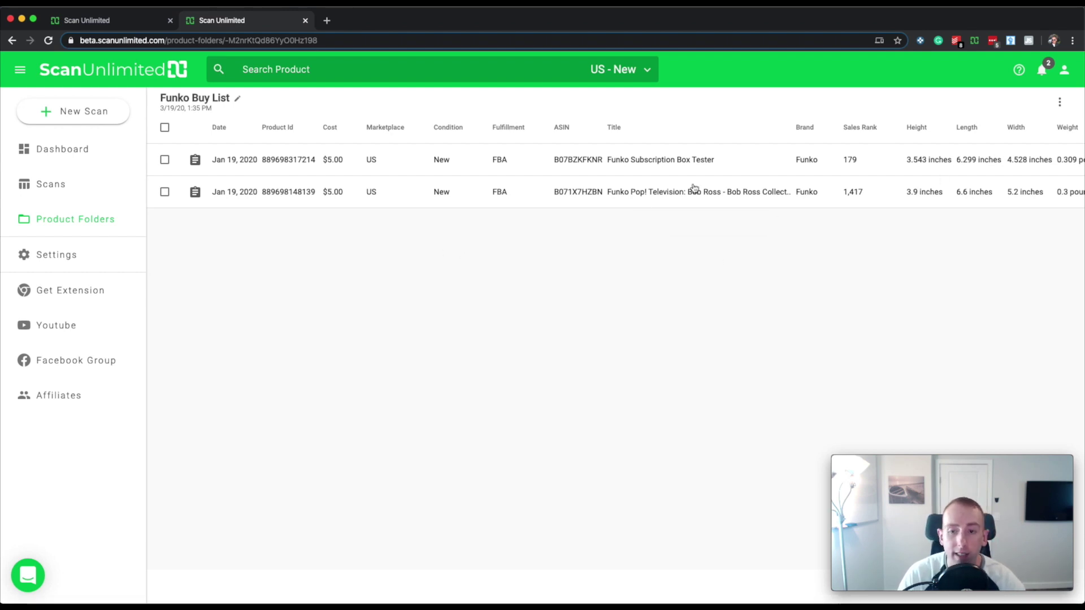
click(1065, 108)
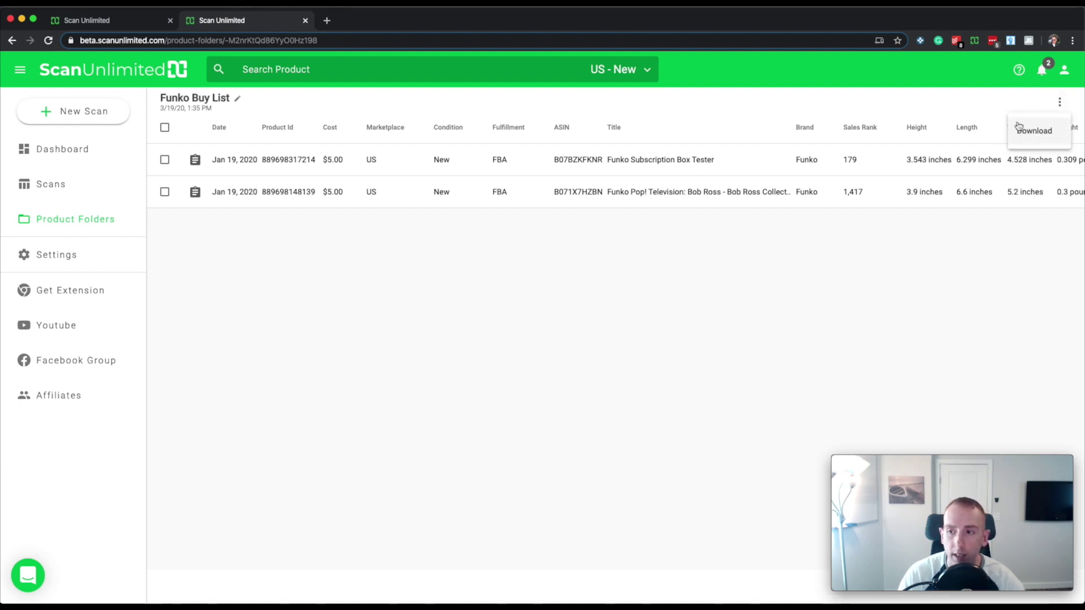
click(1029, 133)
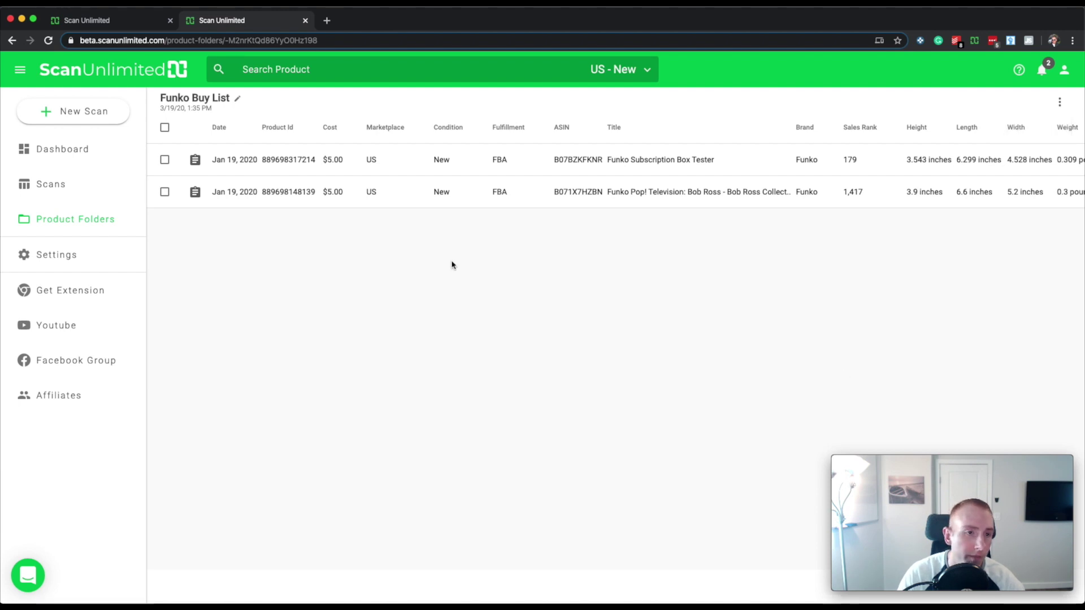
click(240, 101)
click(243, 110)
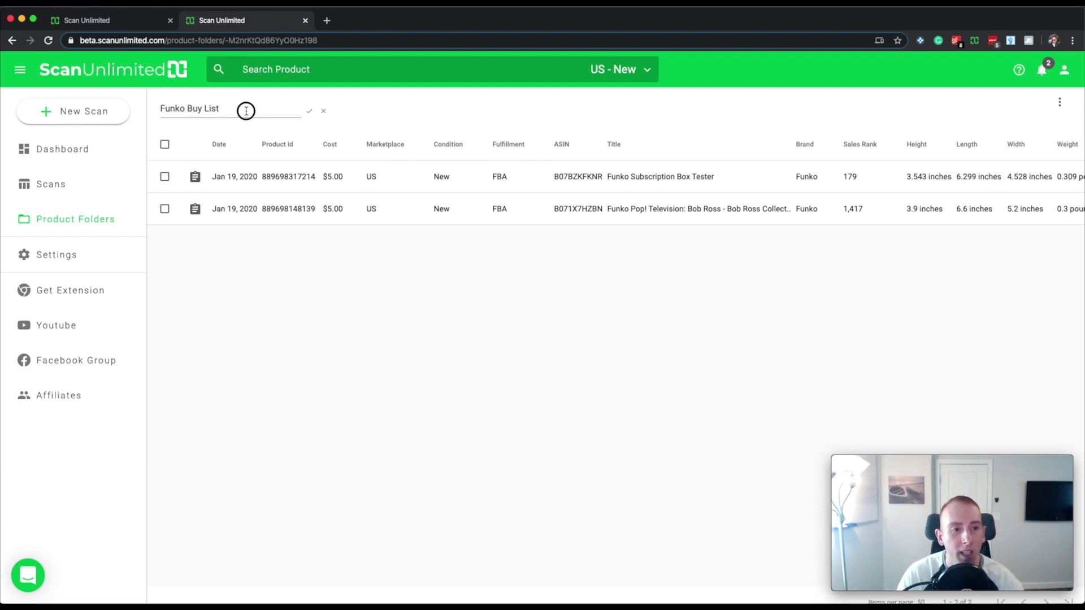
click(315, 111)
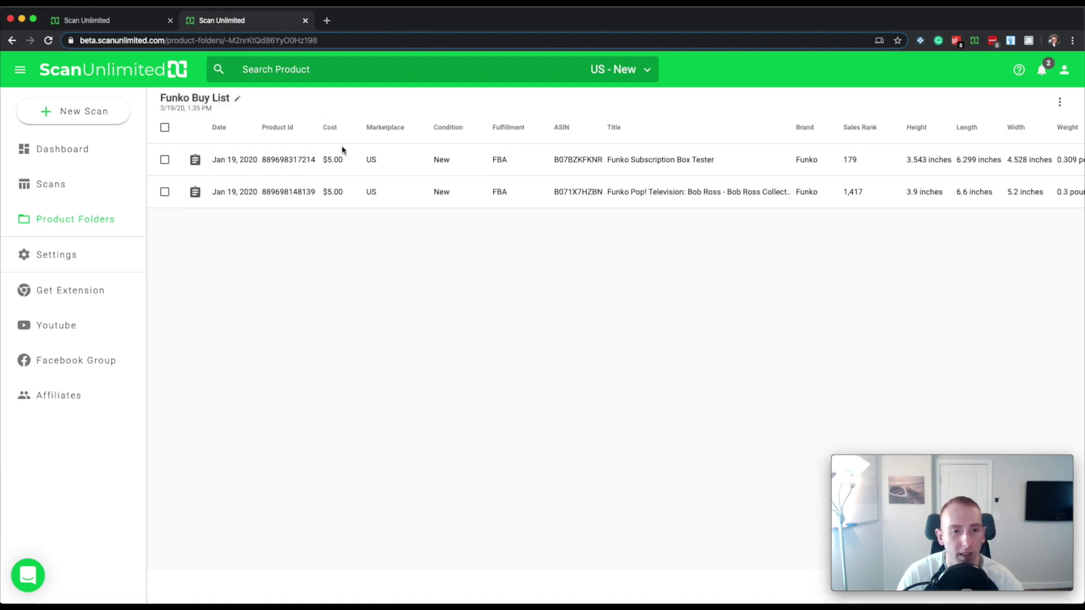
click(237, 99)
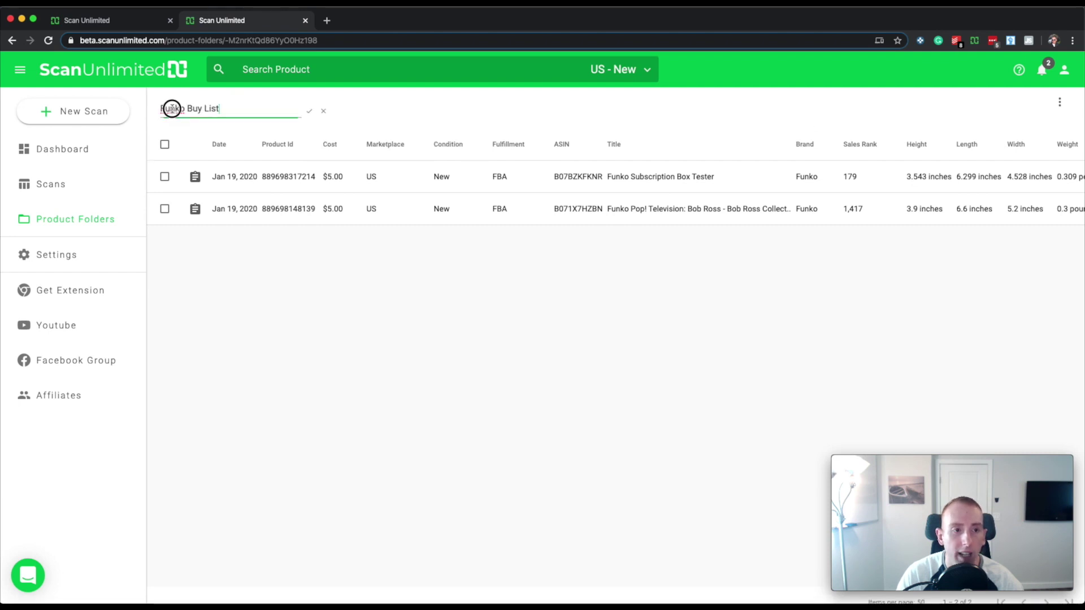
triple_click(210, 111)
click(223, 112)
key(Return)
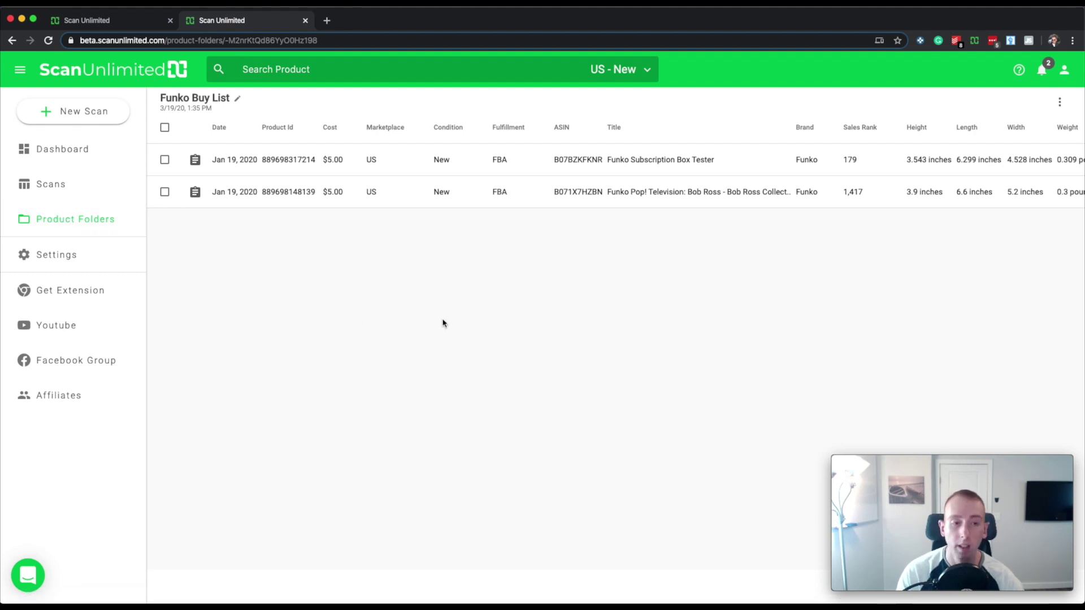
Check both folder products and open their actions menu, then close it and uncheck them
click(165, 127)
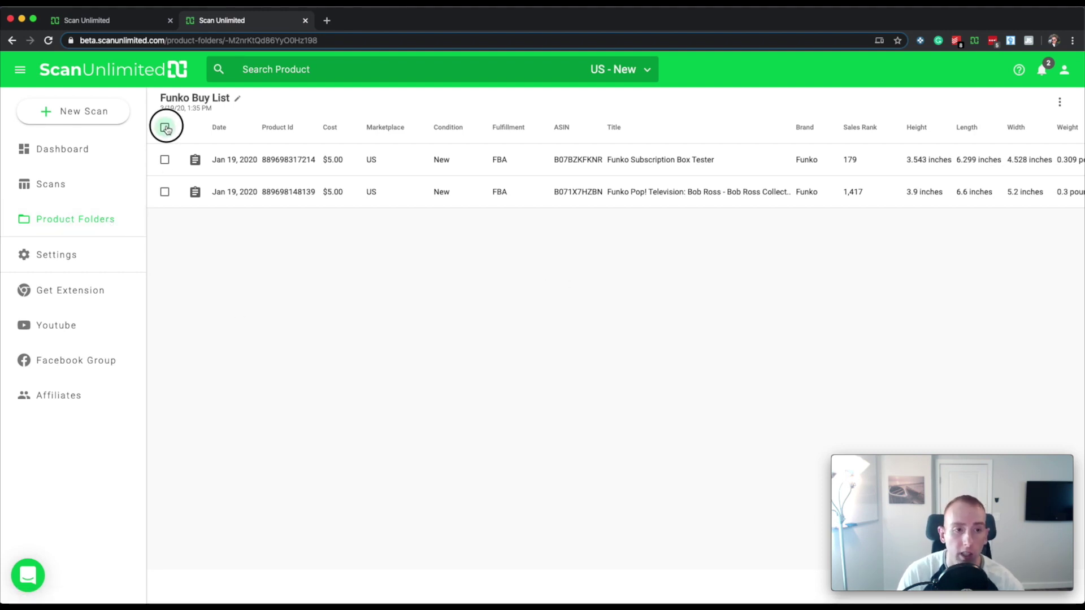
click(175, 127)
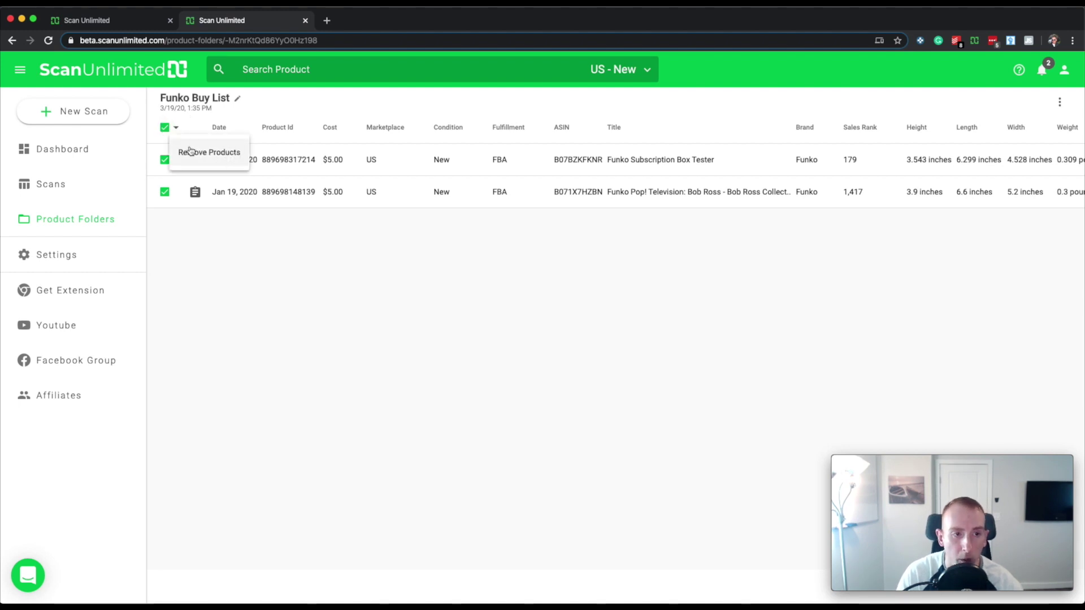
click(165, 129)
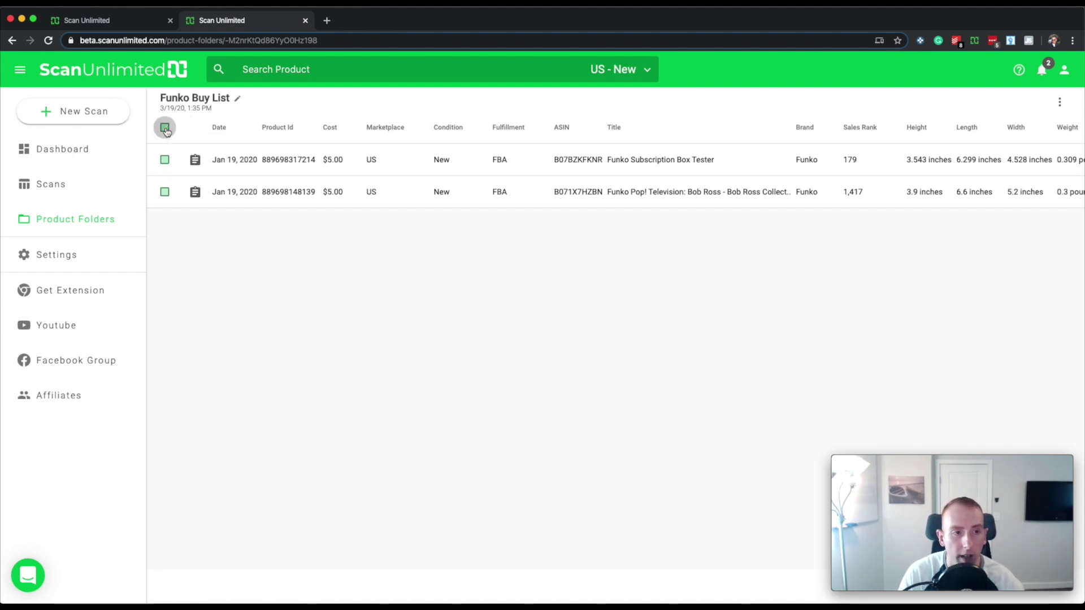
Delete the Funko Buy List folder from the Product Folders list and confirm
click(90, 218)
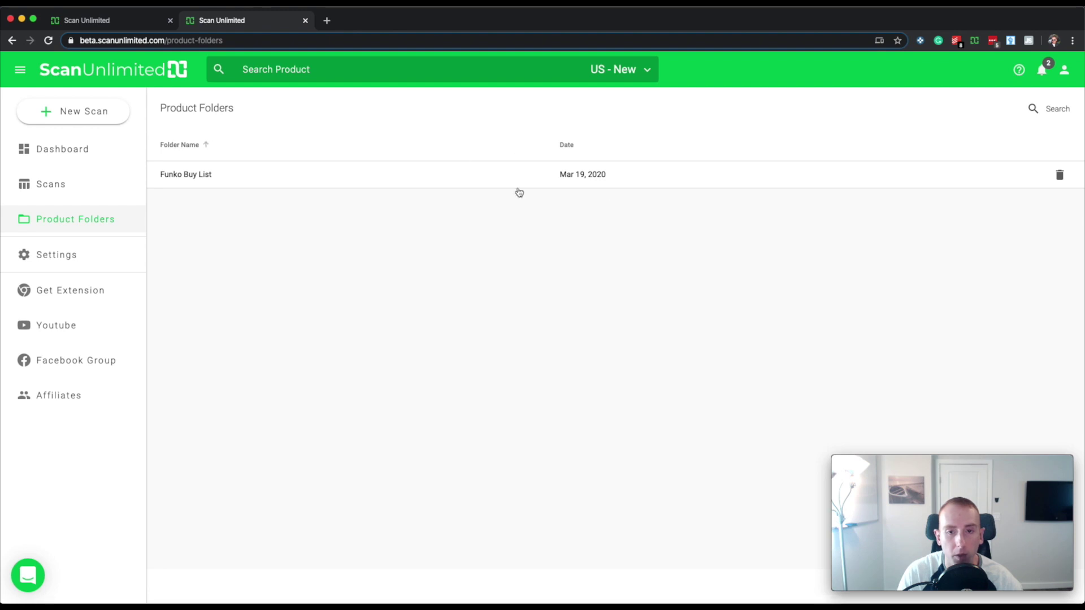
click(1059, 176)
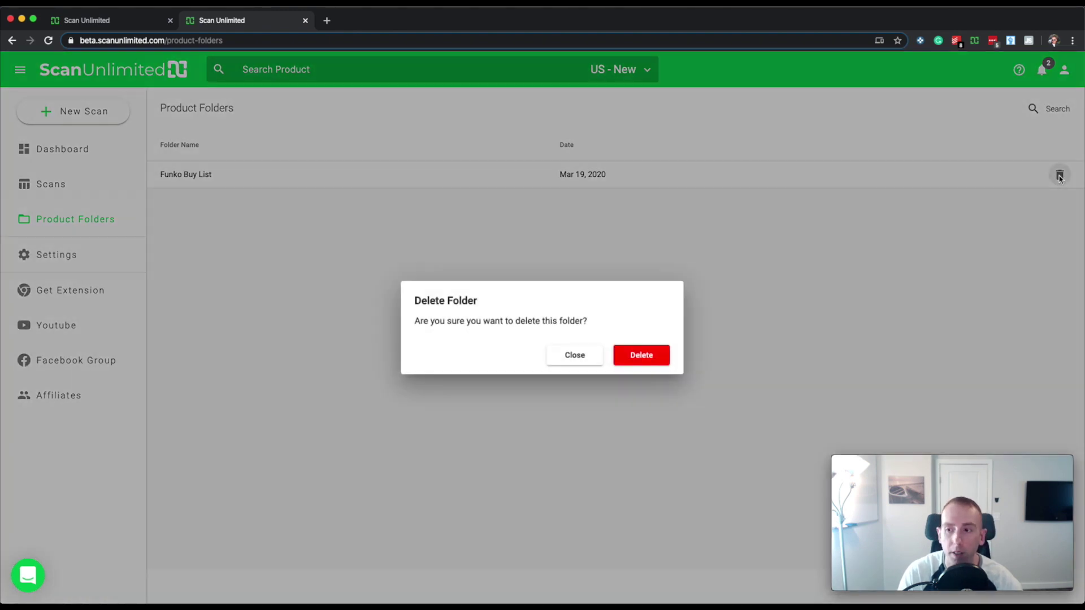
click(640, 356)
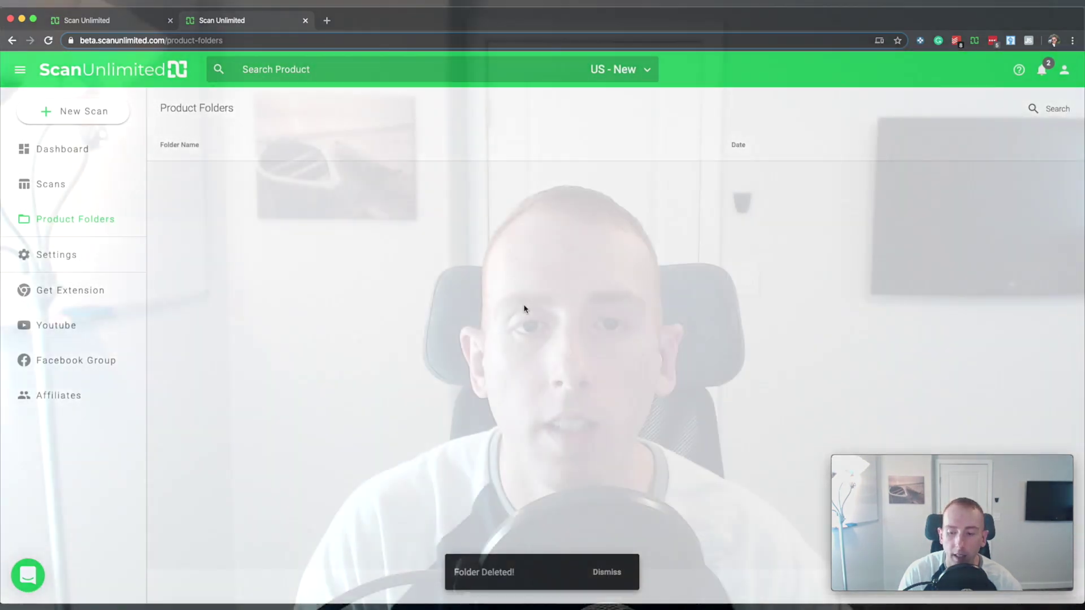